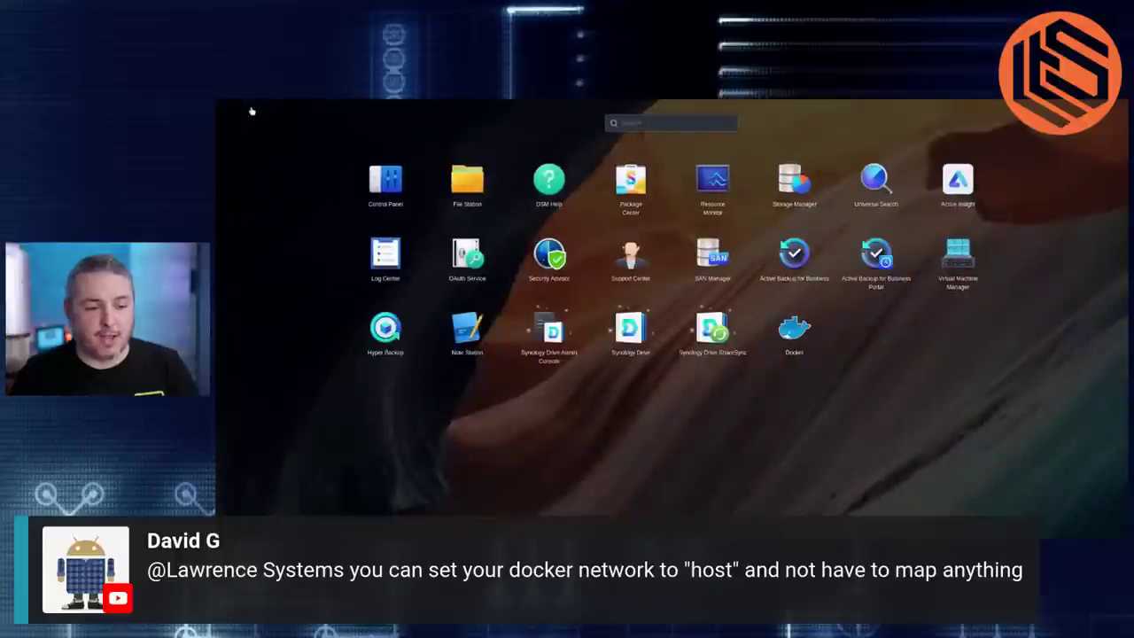
Leave the application launcher and open Package Center with its list of all packages.
click(257, 180)
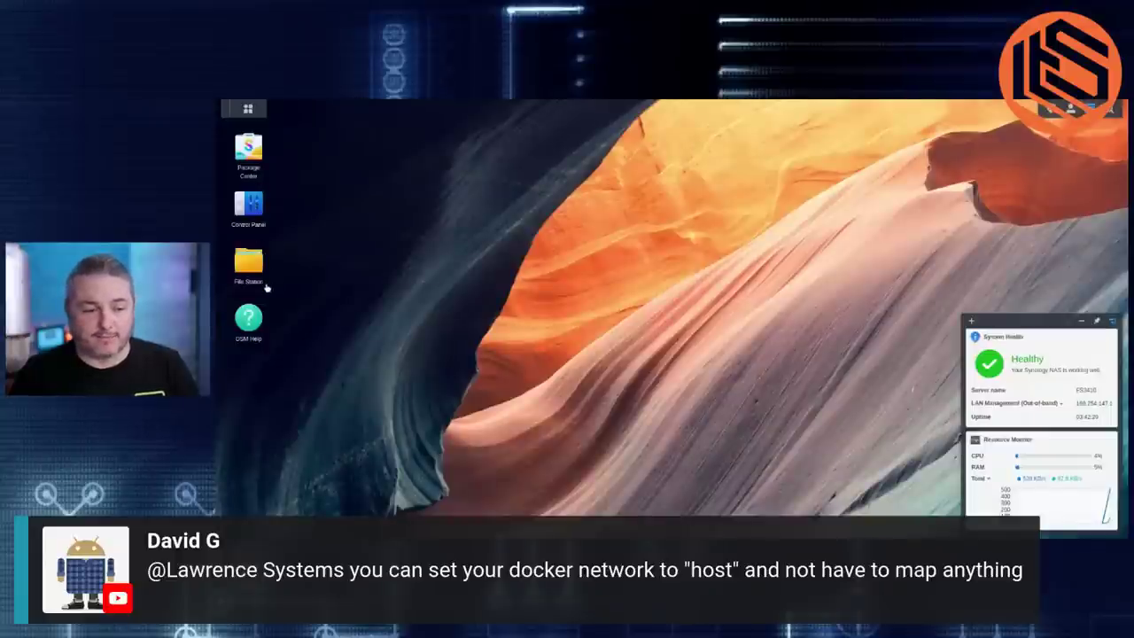
click(248, 148)
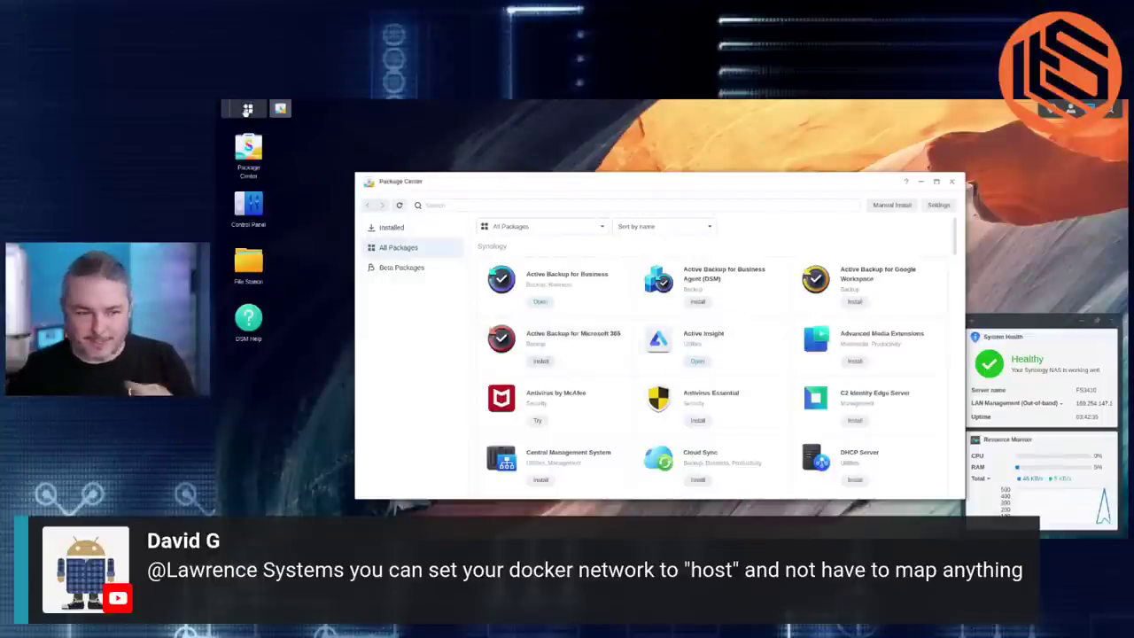
Open Active Backup for Business and display the Windows devices backed up as physical servers.
click(249, 106)
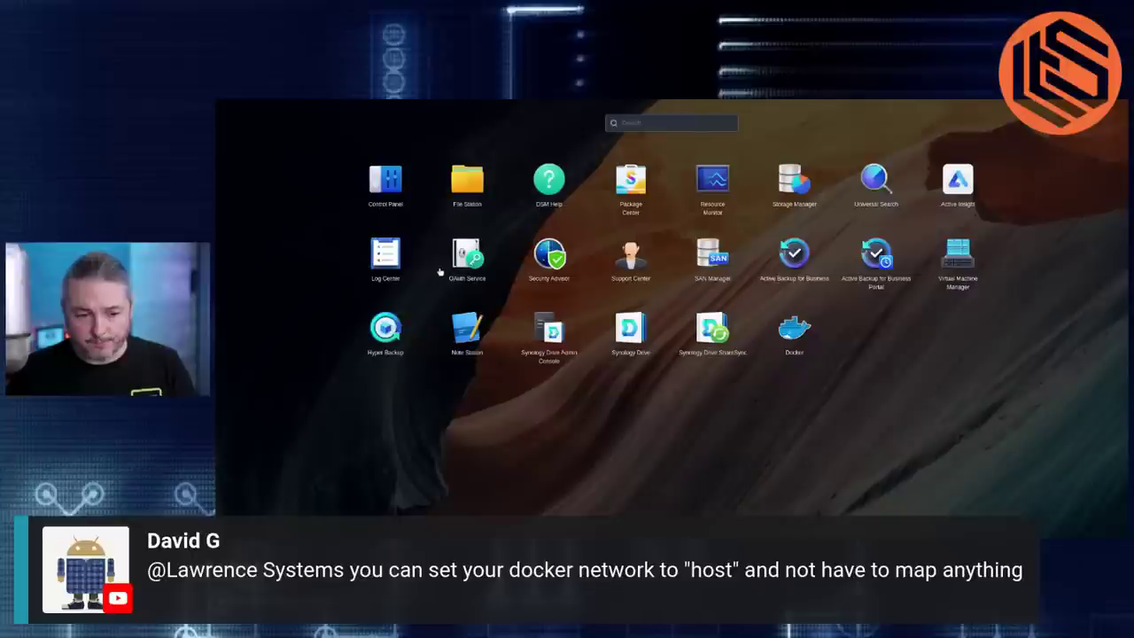
click(783, 274)
click(495, 233)
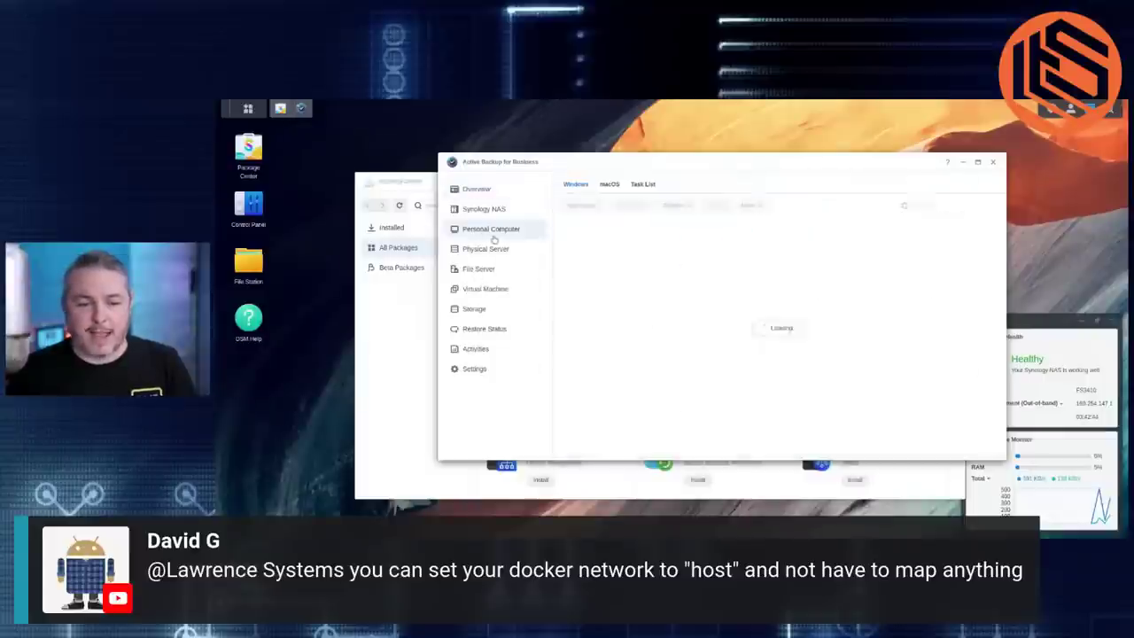
click(496, 251)
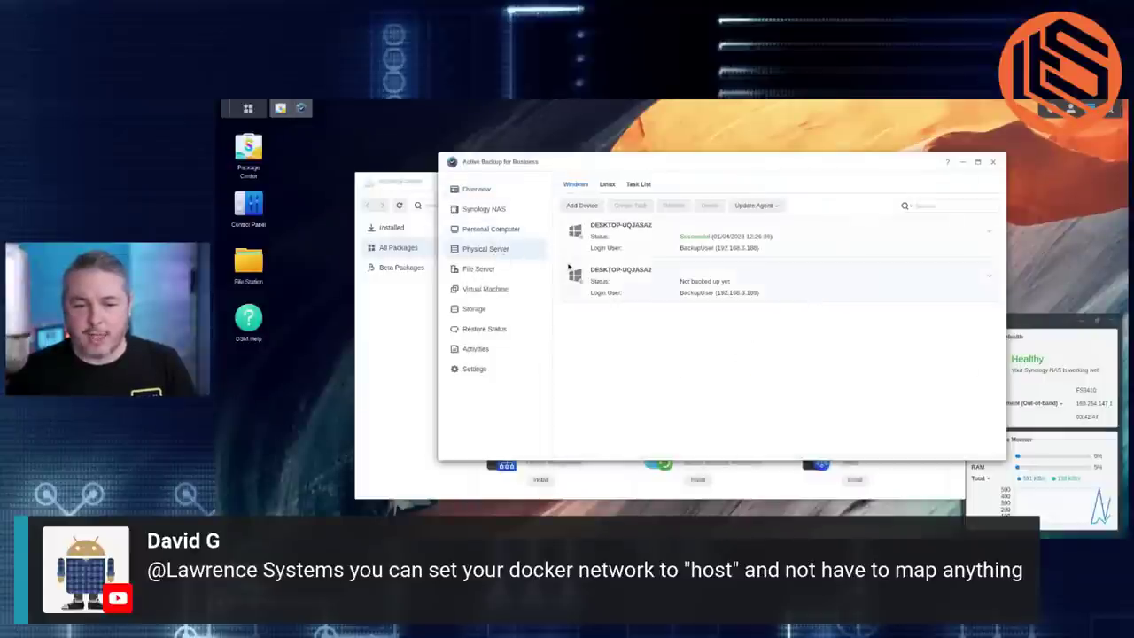
Check the restore platforms for the successfully backed-up server's newest restore point, including instant restore to Virtual Machine Manager, and exit without restoring.
click(643, 239)
click(679, 205)
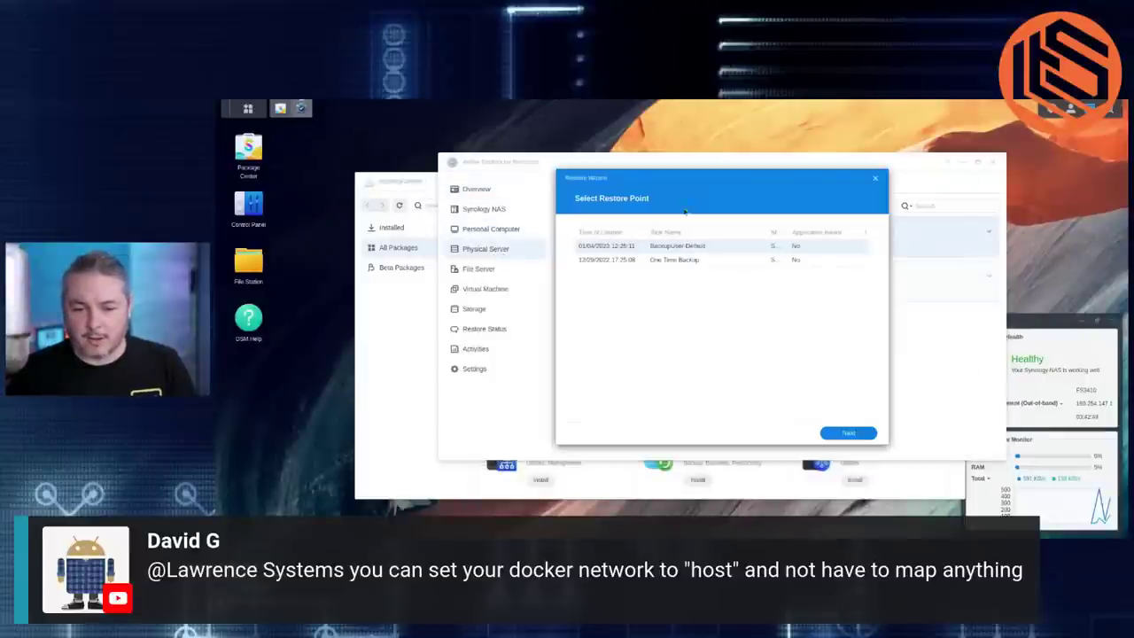
click(840, 434)
click(618, 264)
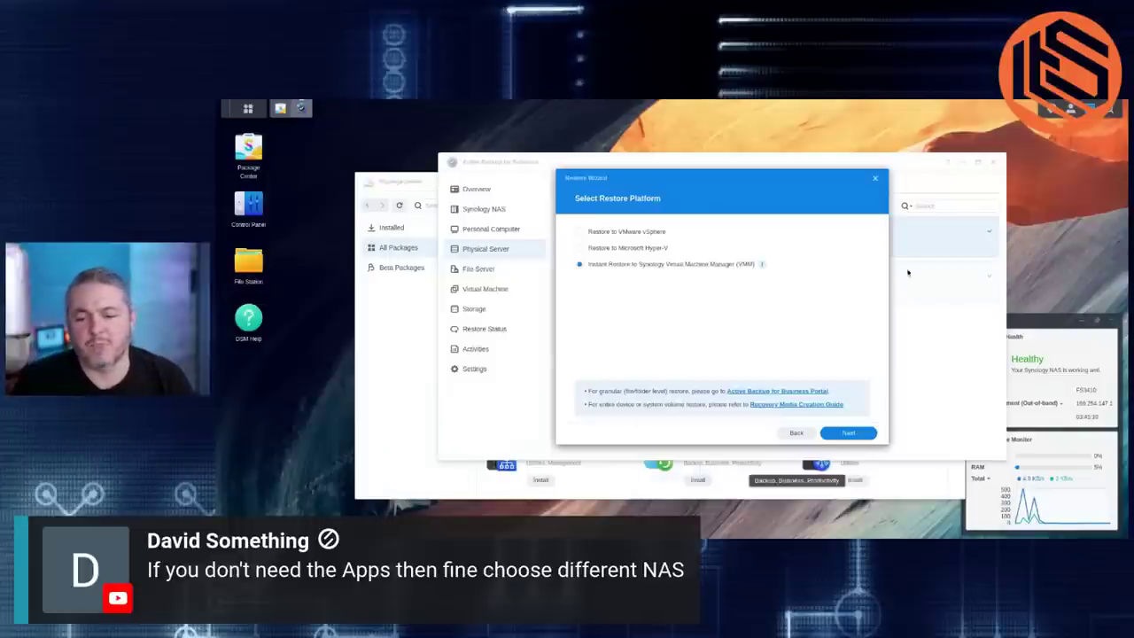
click(875, 179)
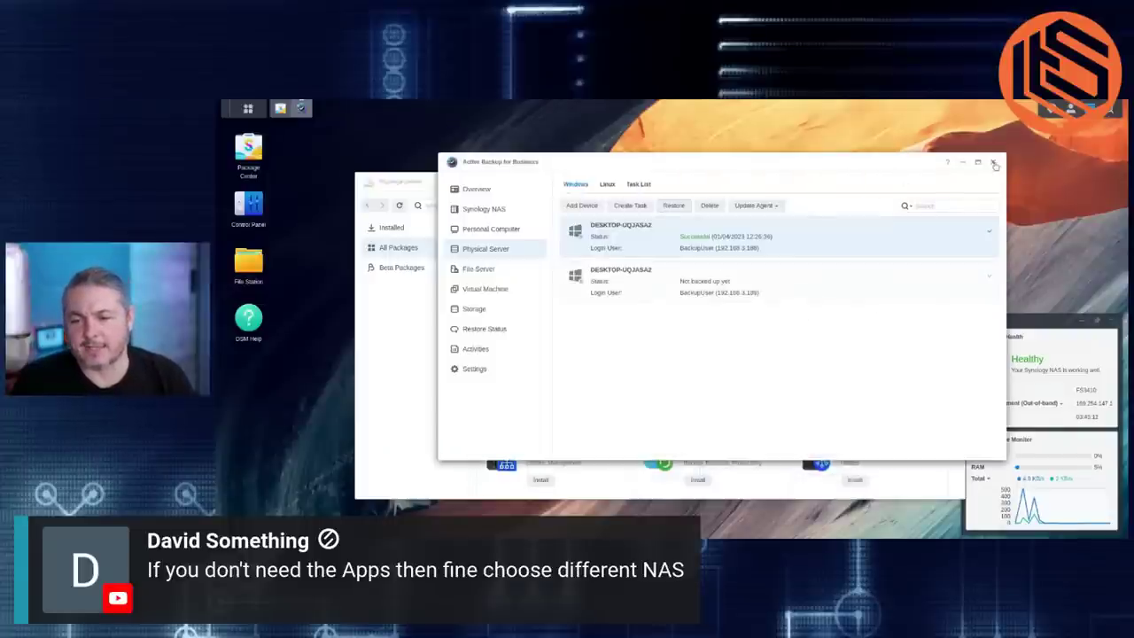
click(995, 162)
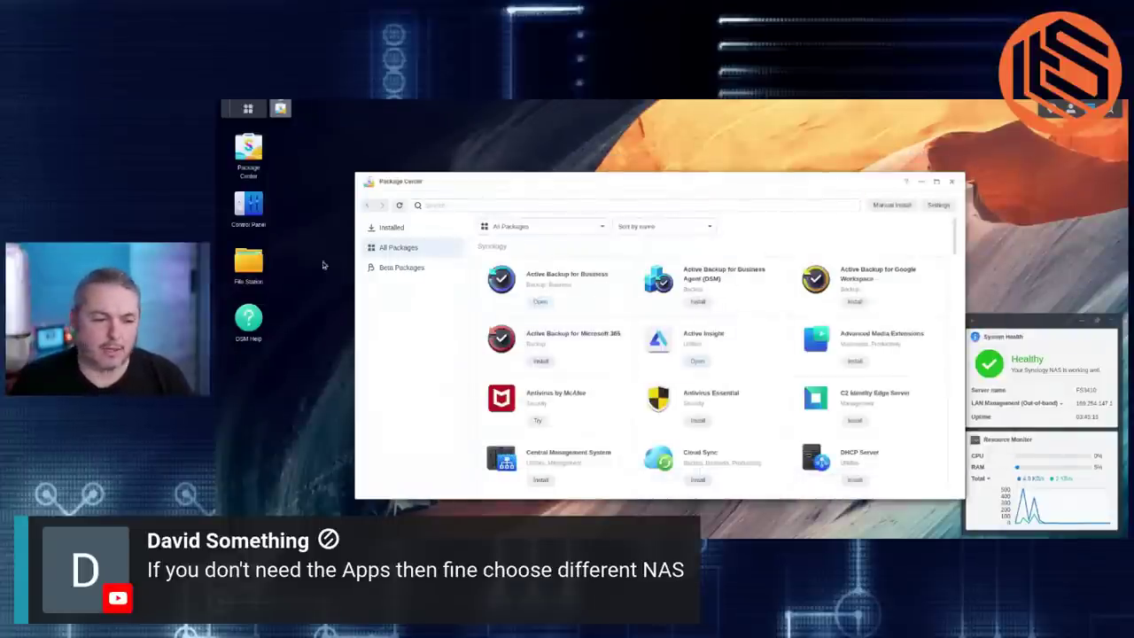
Review the NAS's general hardware information in Control Panel's Info Center, including CPU and memory, and close it.
click(248, 204)
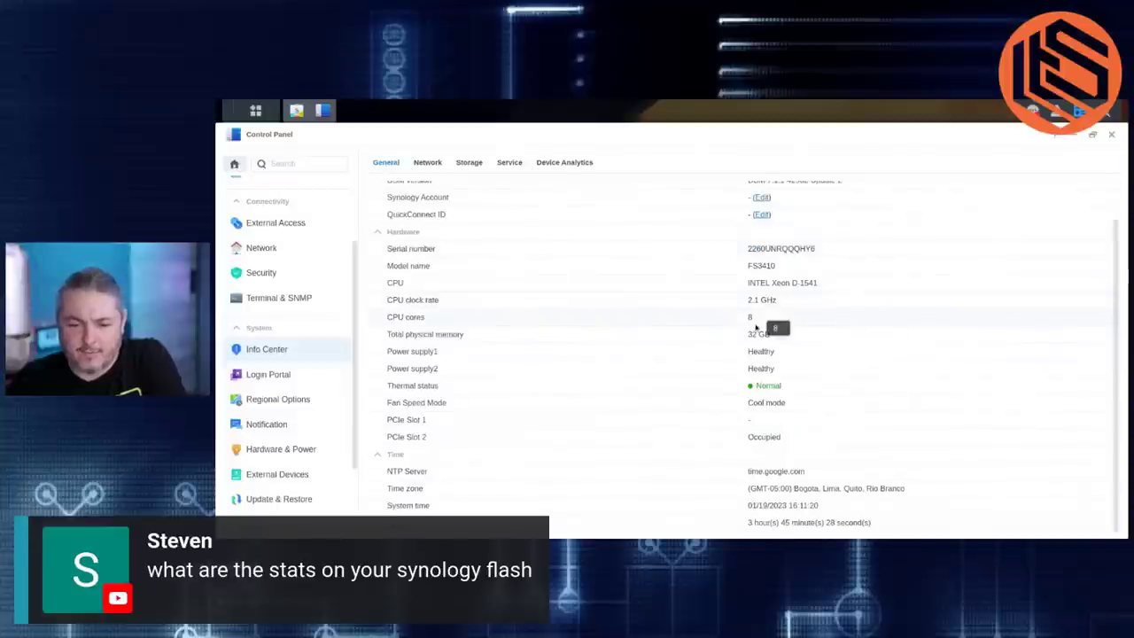
click(747, 290)
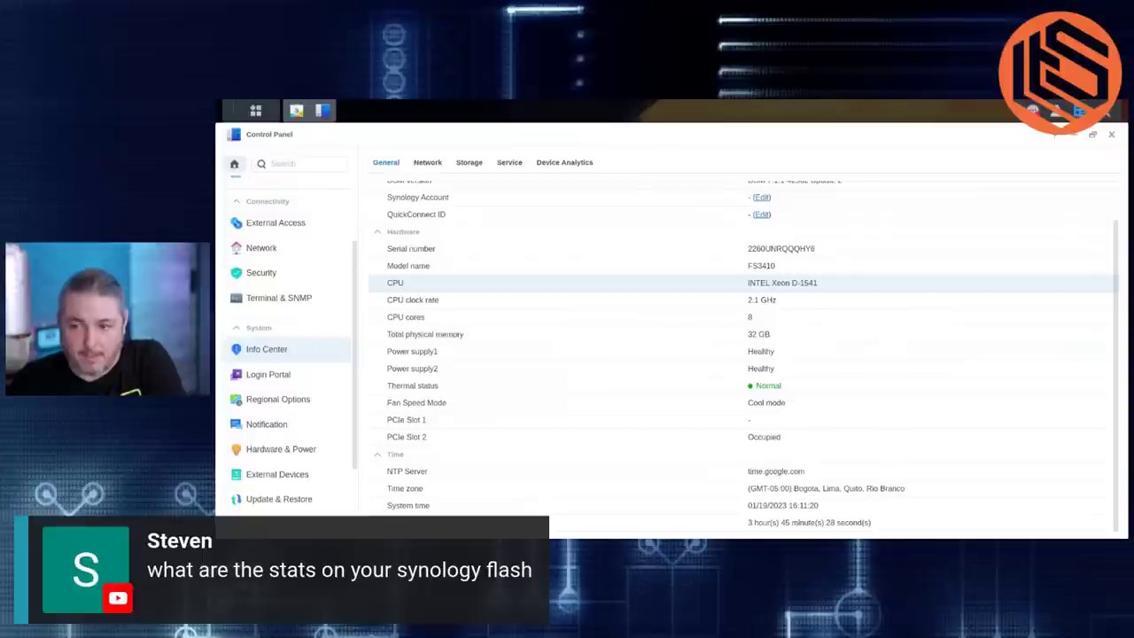
scroll(742, 296, up, 1)
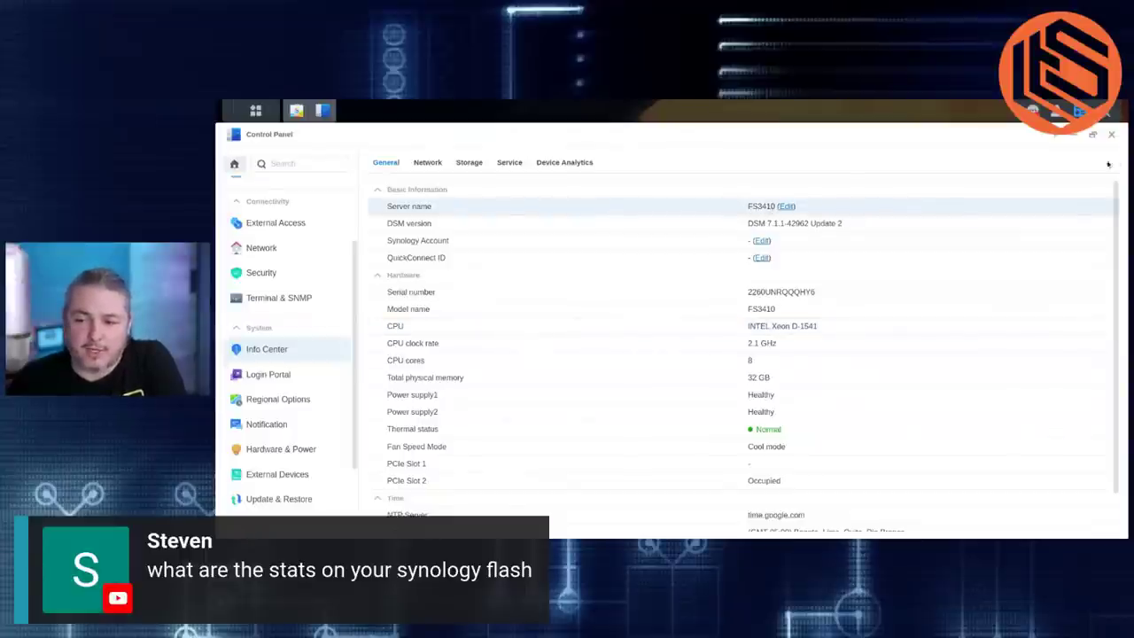
click(1111, 133)
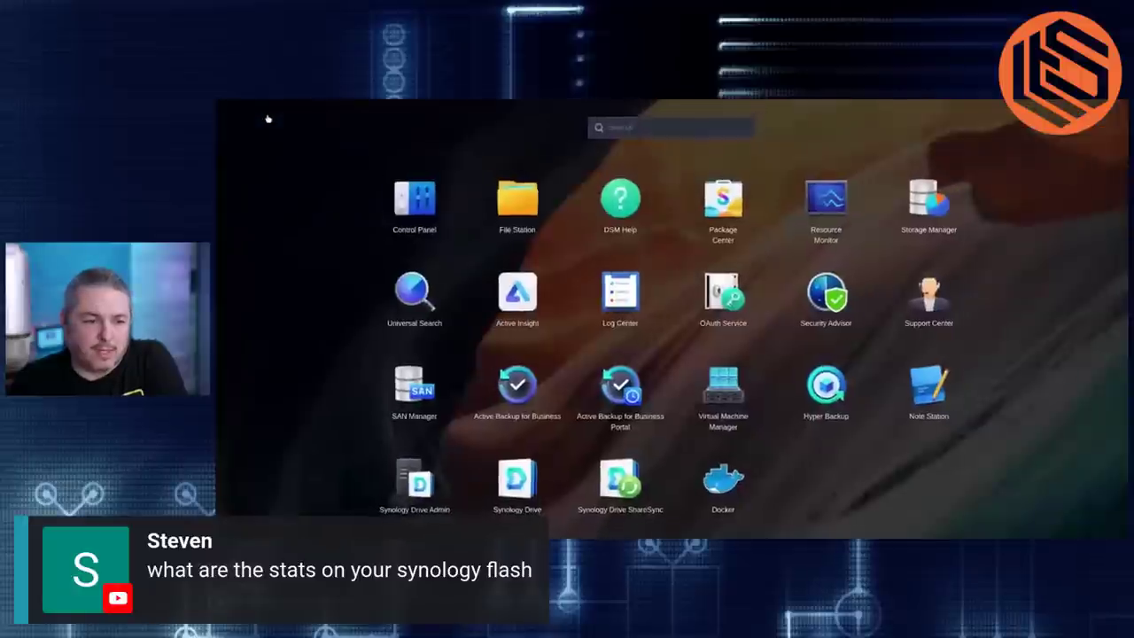
Open Storage Manager and check the usage of Volume 1 and the drive bay overview.
click(261, 113)
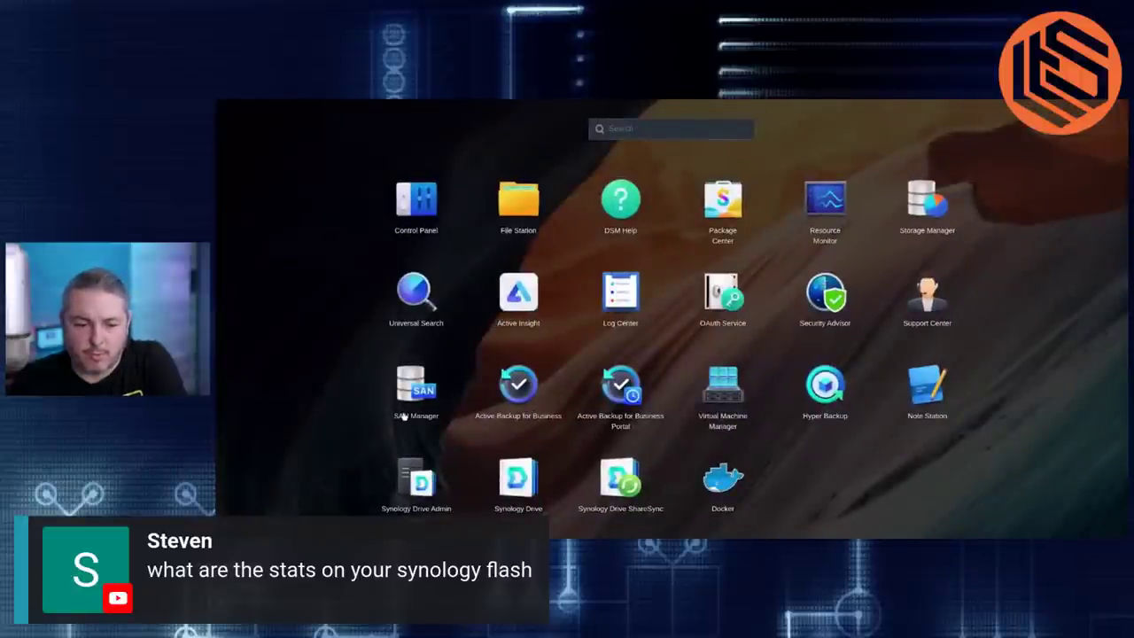
click(919, 216)
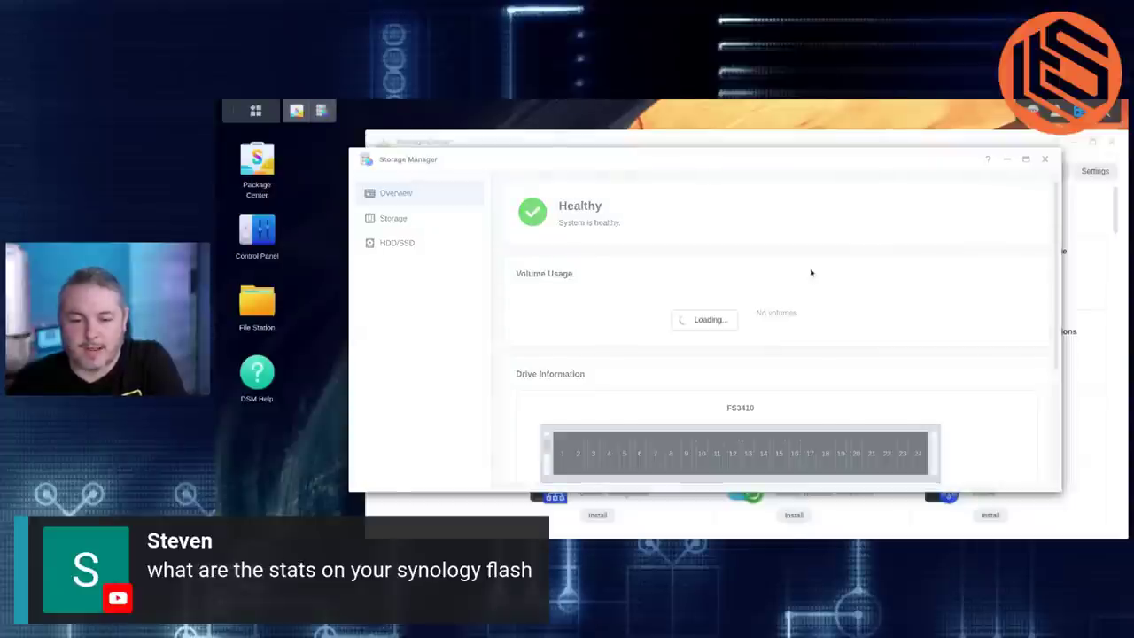
scroll(800, 337, down, 1)
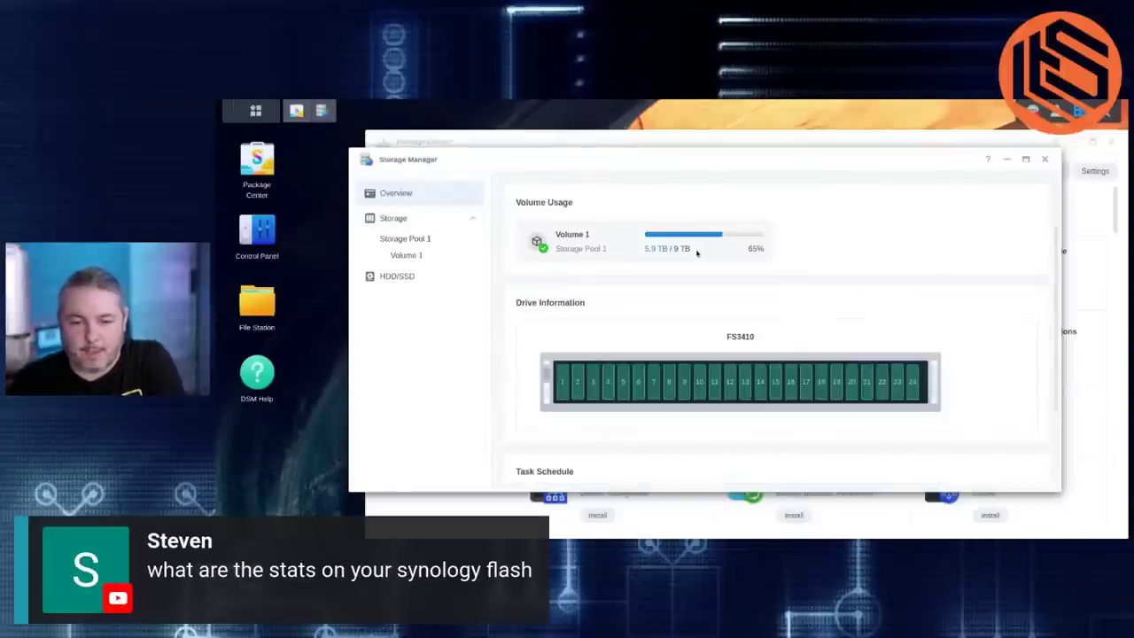
mouse_move(687, 249)
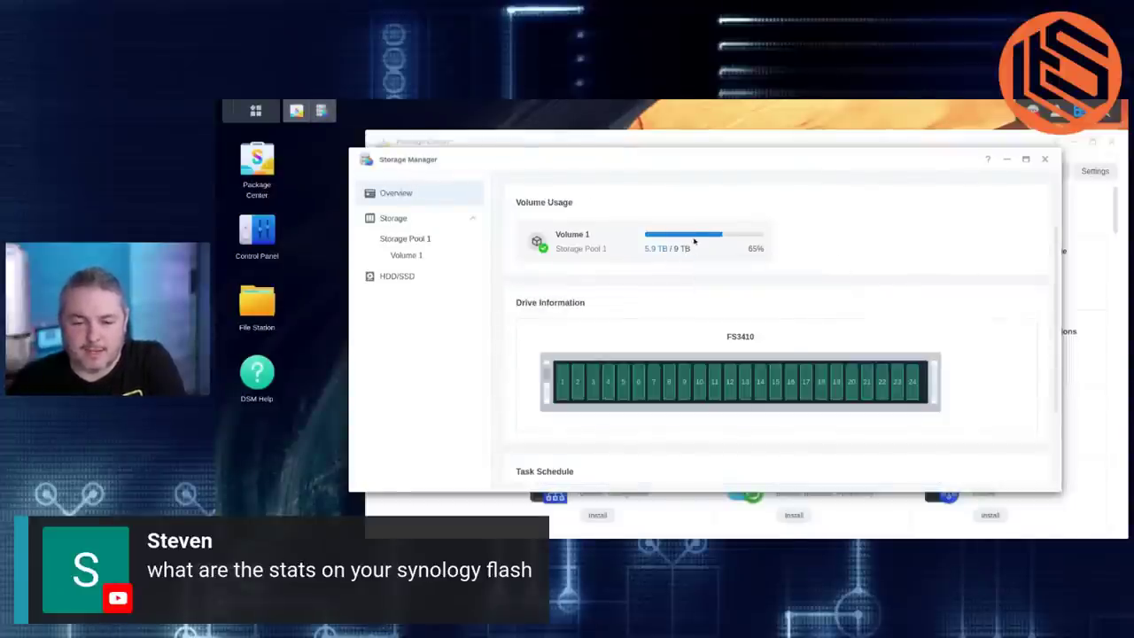
Inspect the details of Drive 4 and the complete list of installed SSDs, and close Storage Manager.
click(607, 398)
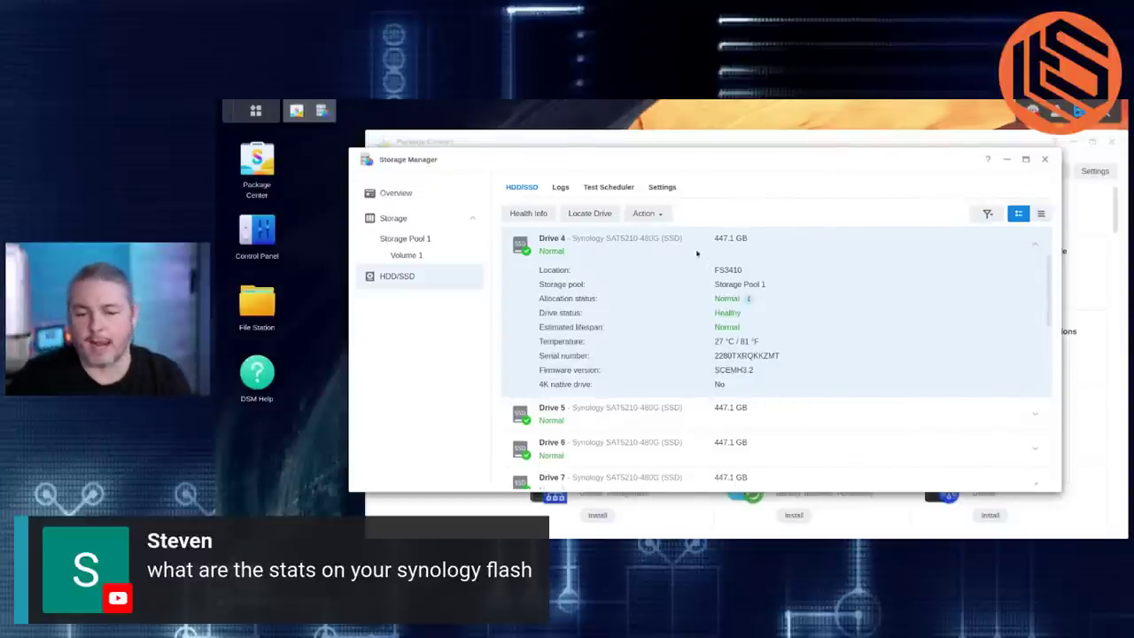
scroll(683, 260, down, 8)
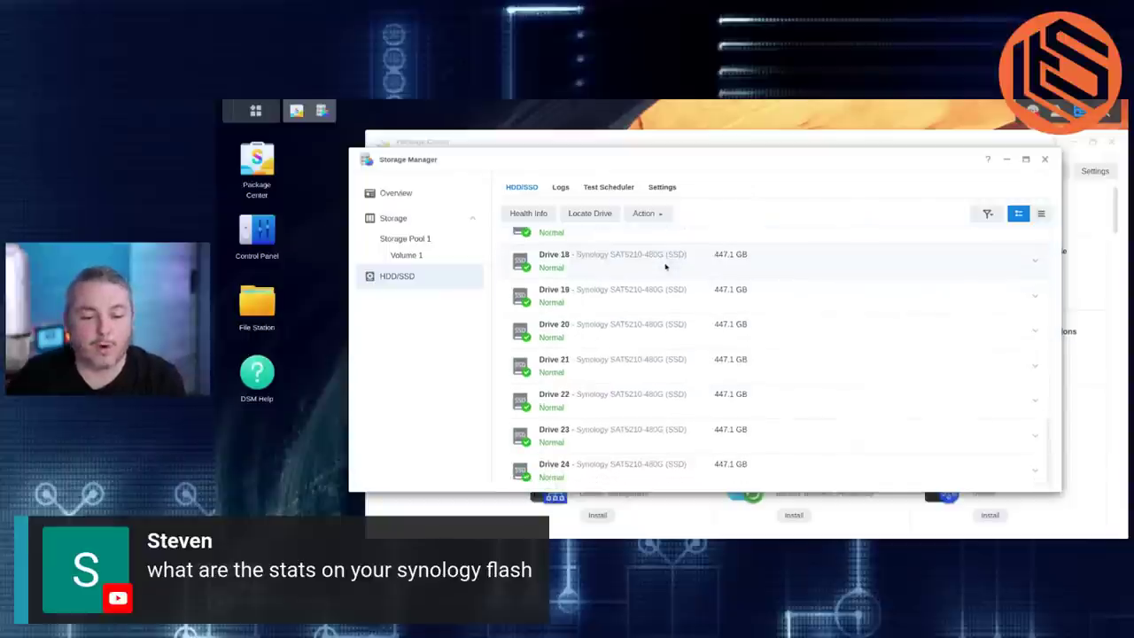
scroll(666, 266, up, 10)
scroll(666, 266, down, 8)
scroll(666, 266, up, 10)
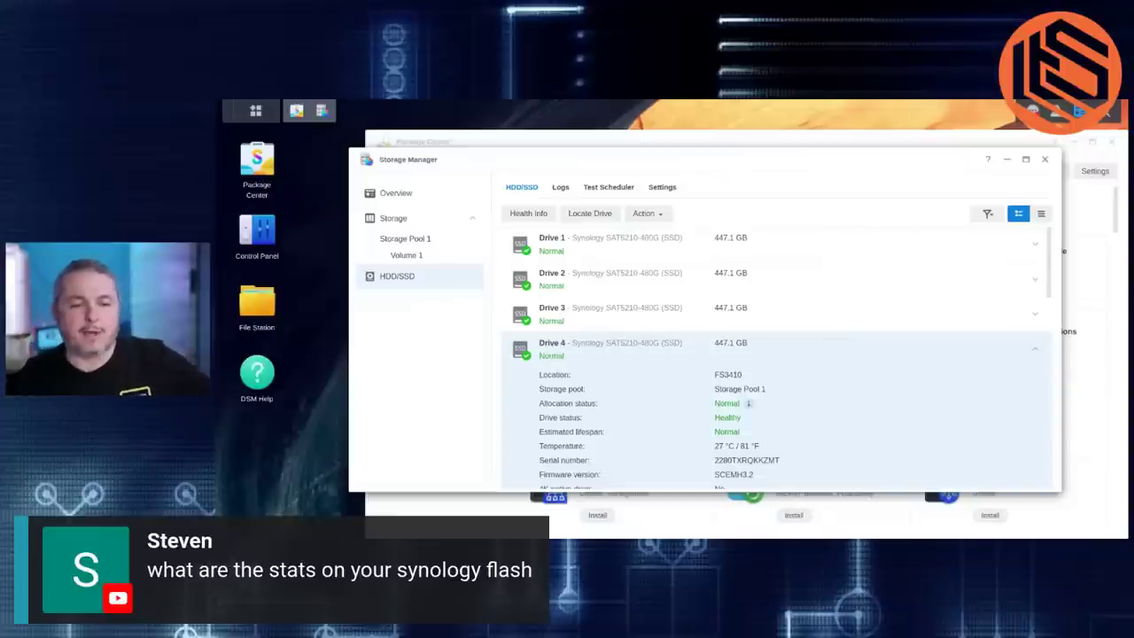
click(1045, 159)
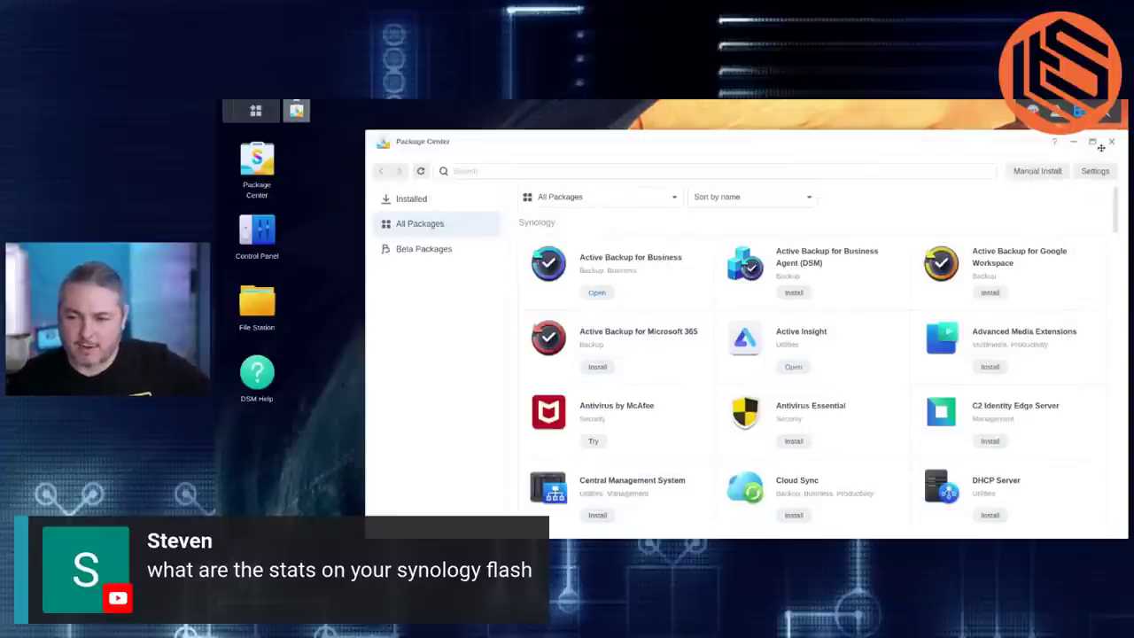
Browse the available Synology packages in Package Center and open the Log Center package page.
scroll(694, 320, down, 2)
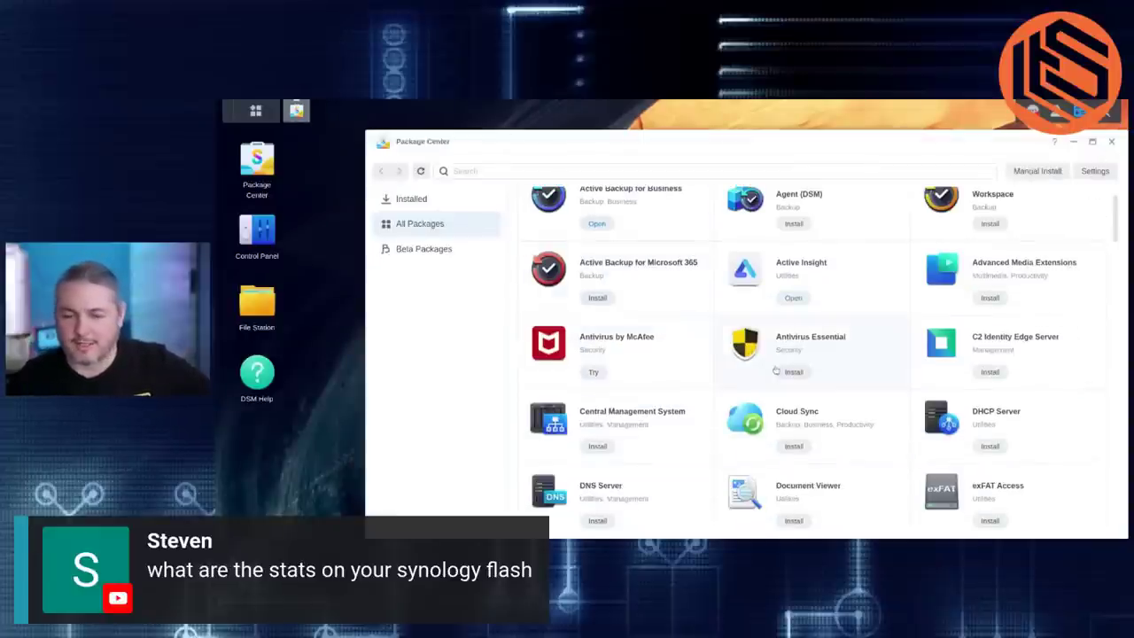
scroll(776, 371, up, 2)
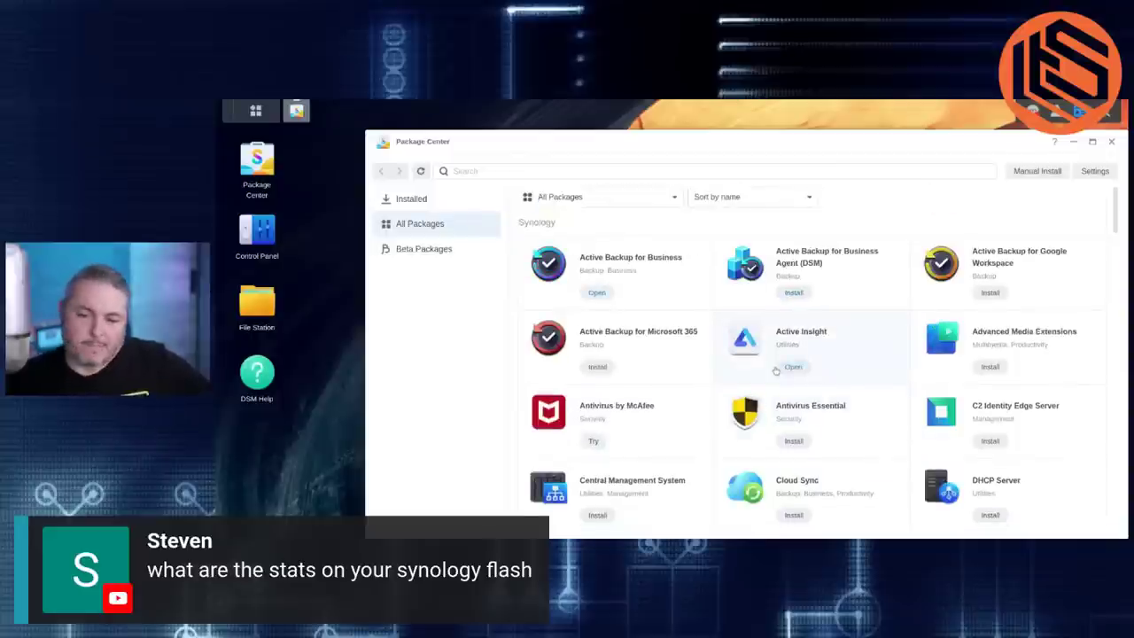
scroll(680, 273, down, 2)
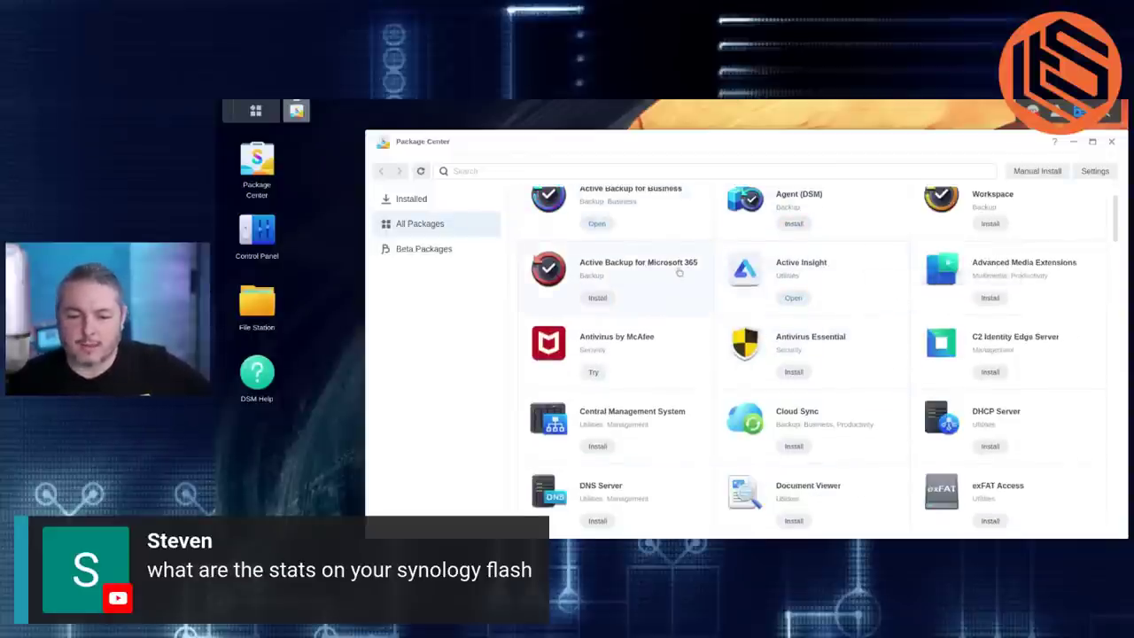
scroll(680, 274, up, 2)
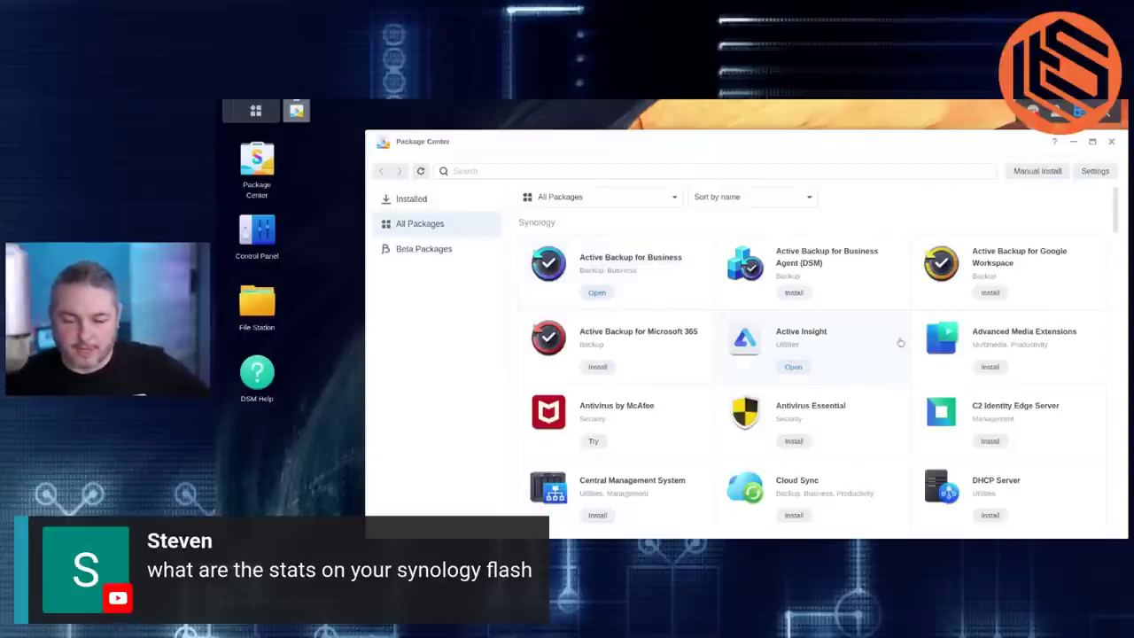
scroll(900, 343, down, 2)
scroll(753, 337, down, 2)
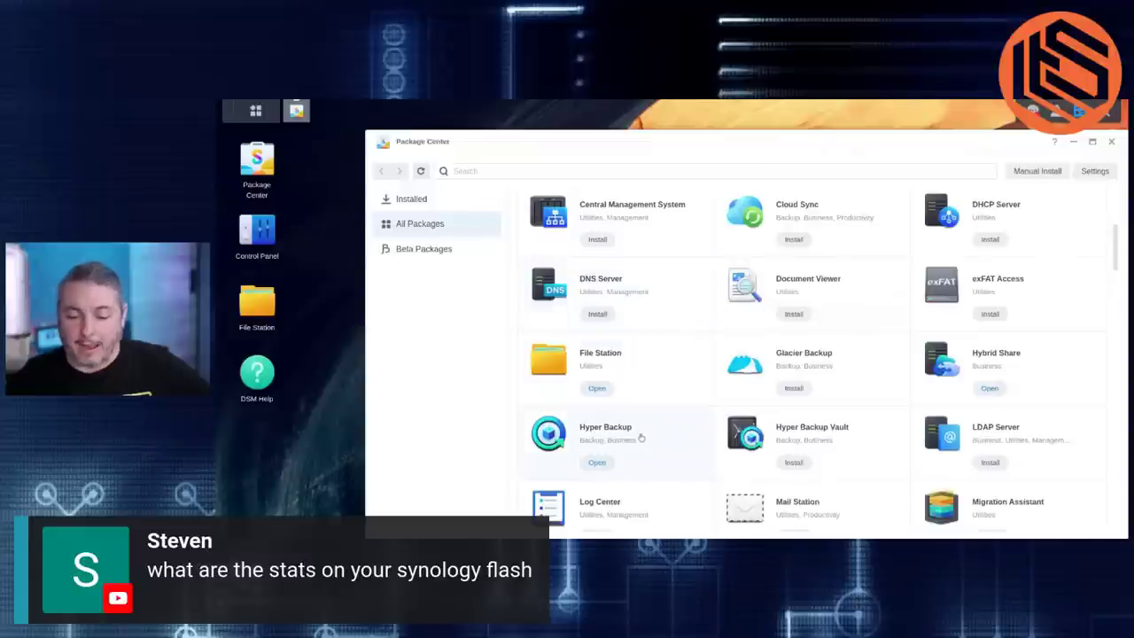
scroll(642, 437, down, 1)
click(594, 479)
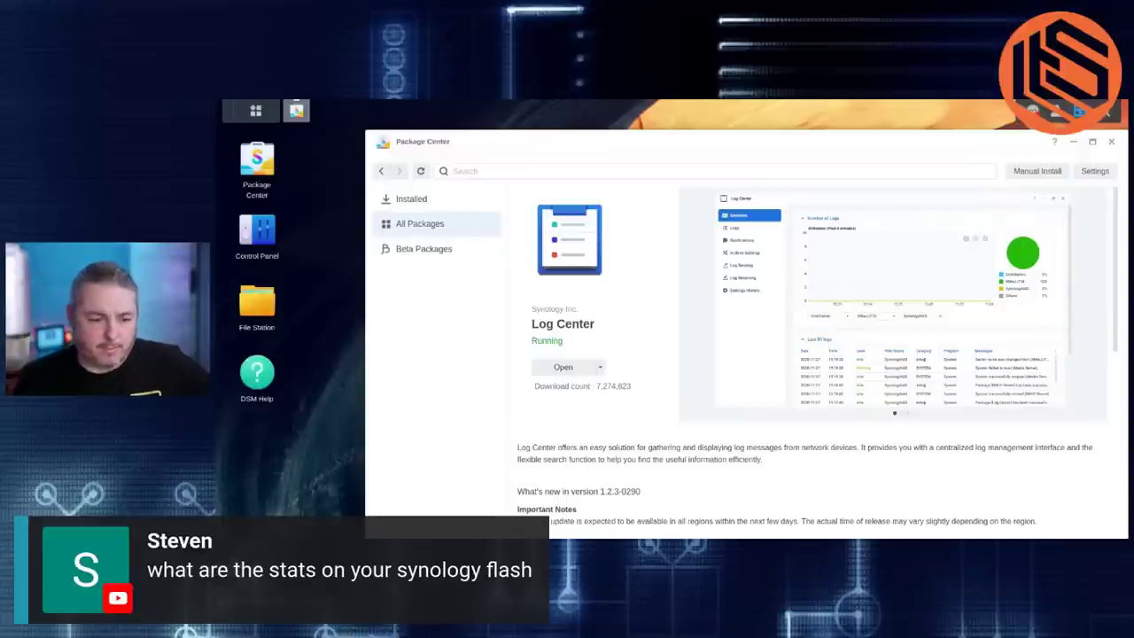
Switch to the RS_1221 NAS, open Docker and select the uptime-kuma1 container in the container list.
key(alt+Tab)
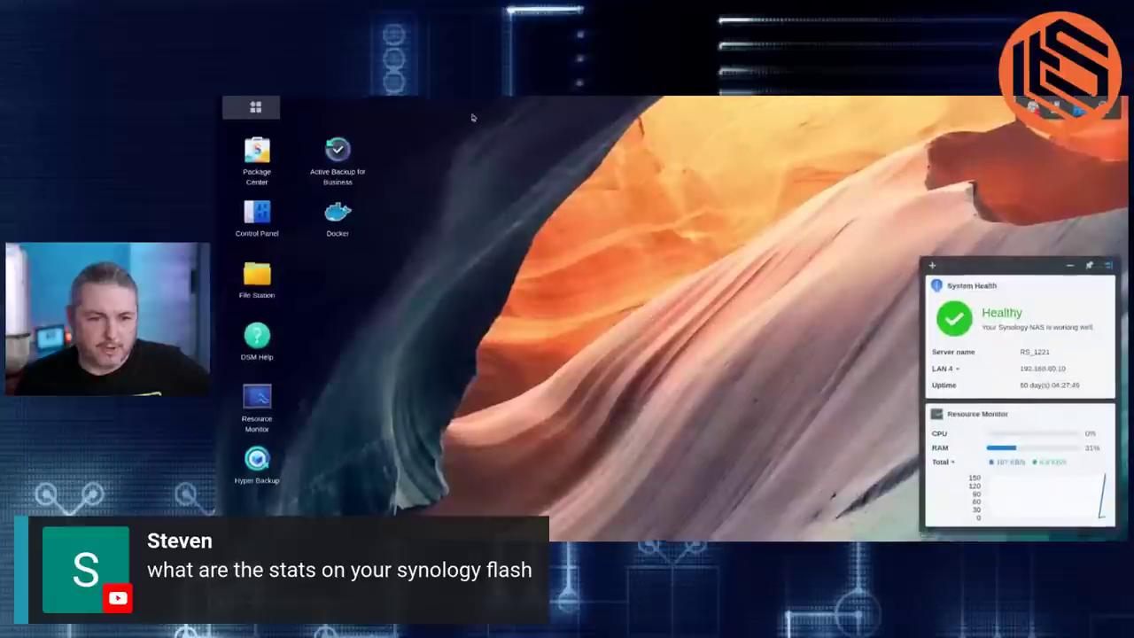
click(335, 222)
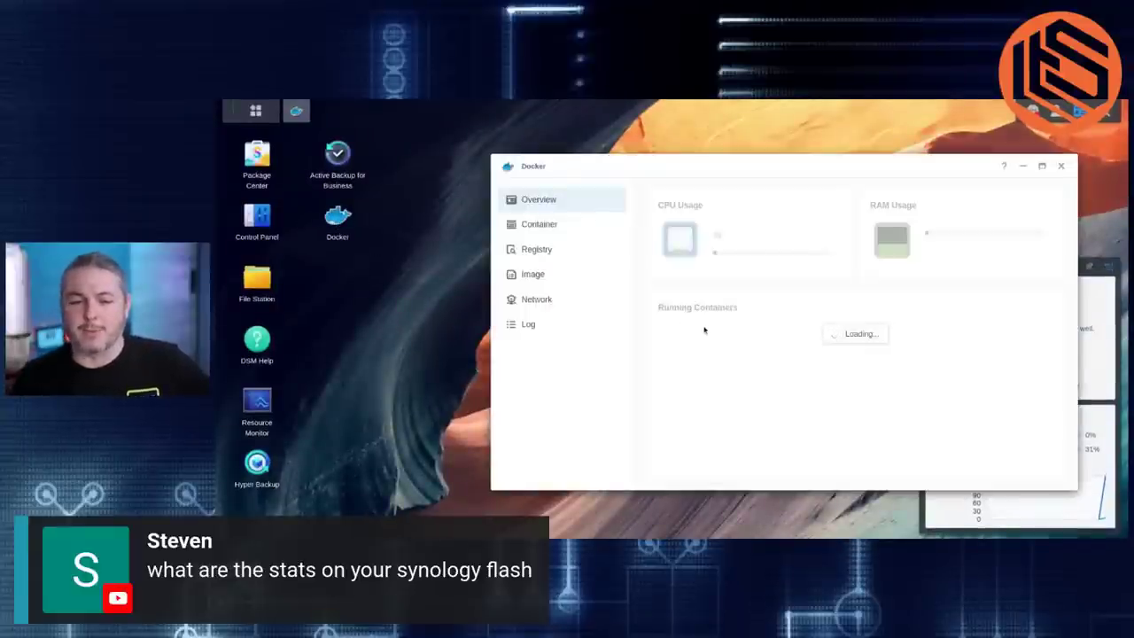
click(577, 222)
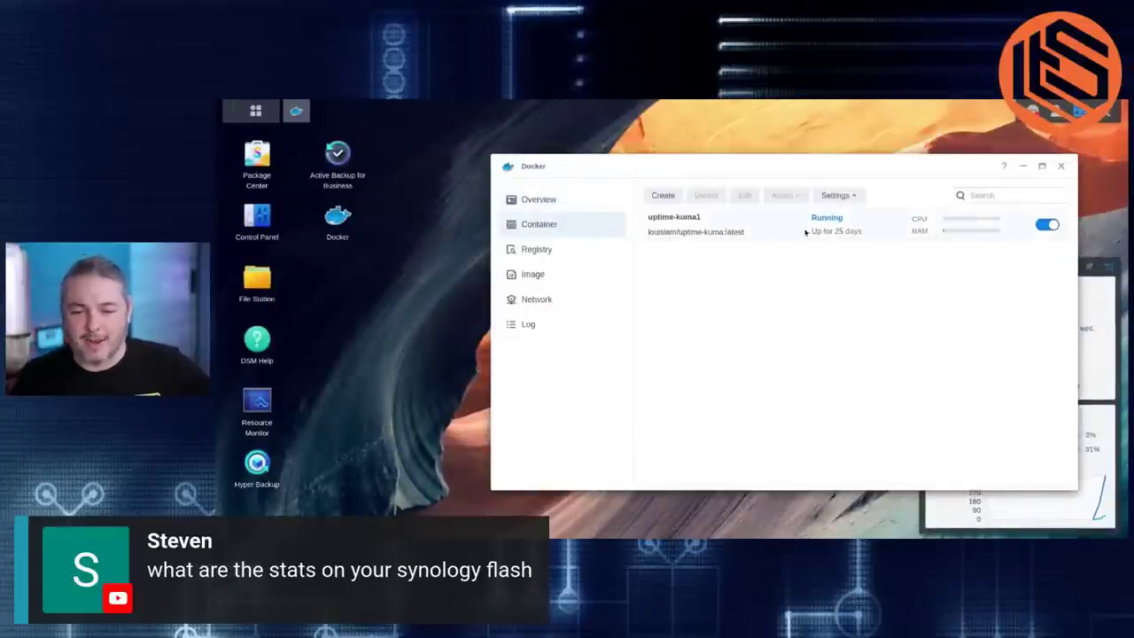
click(730, 224)
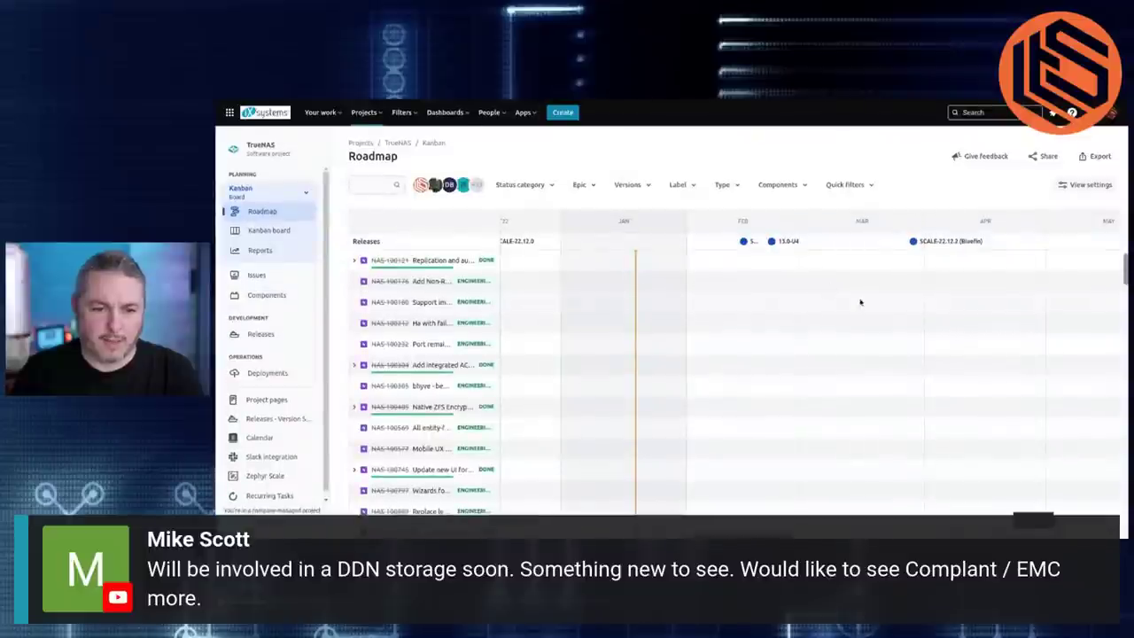
Look through the TrueNAS Jira roadmap's feature list and upcoming release timeline.
scroll(622, 288, up, 2)
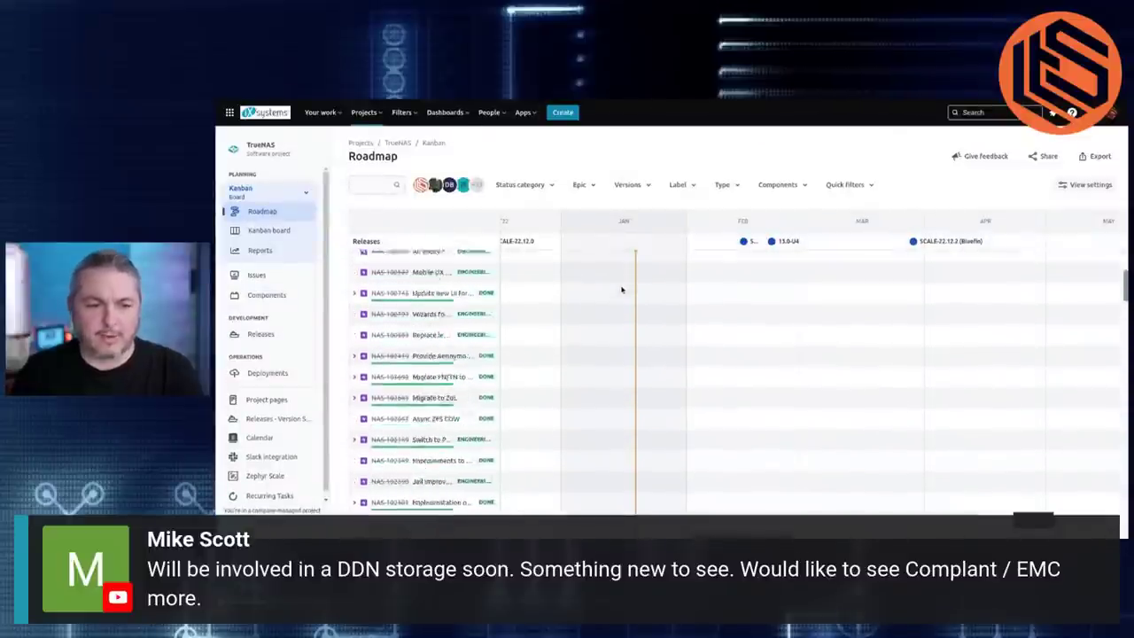
drag(452, 134, 328, 145)
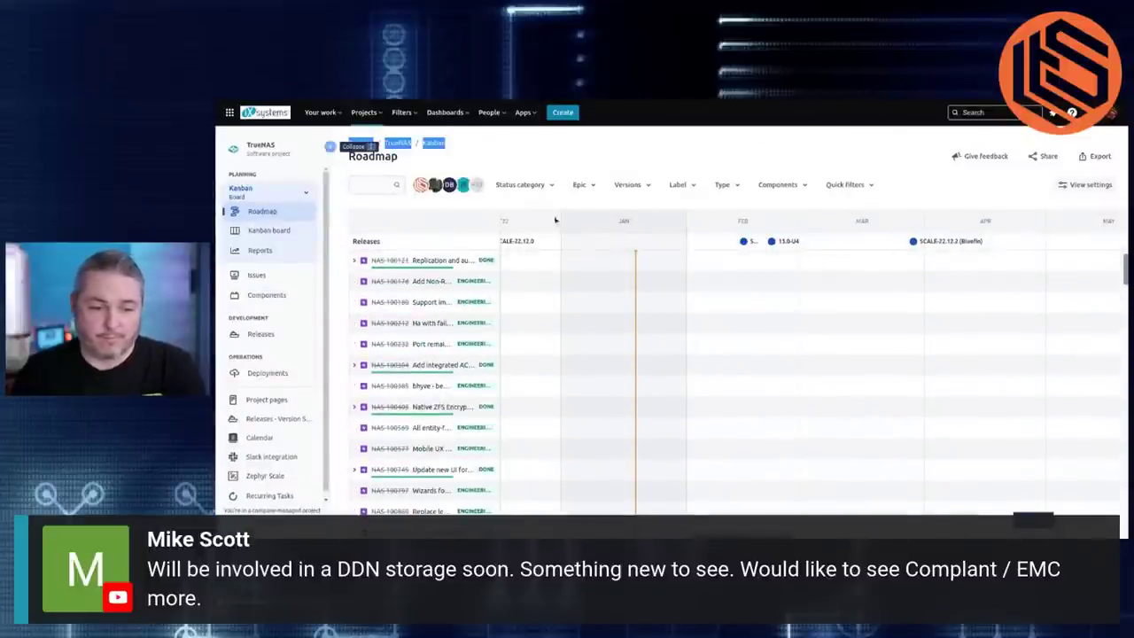
scroll(616, 324, down, 10)
scroll(615, 324, down, 10)
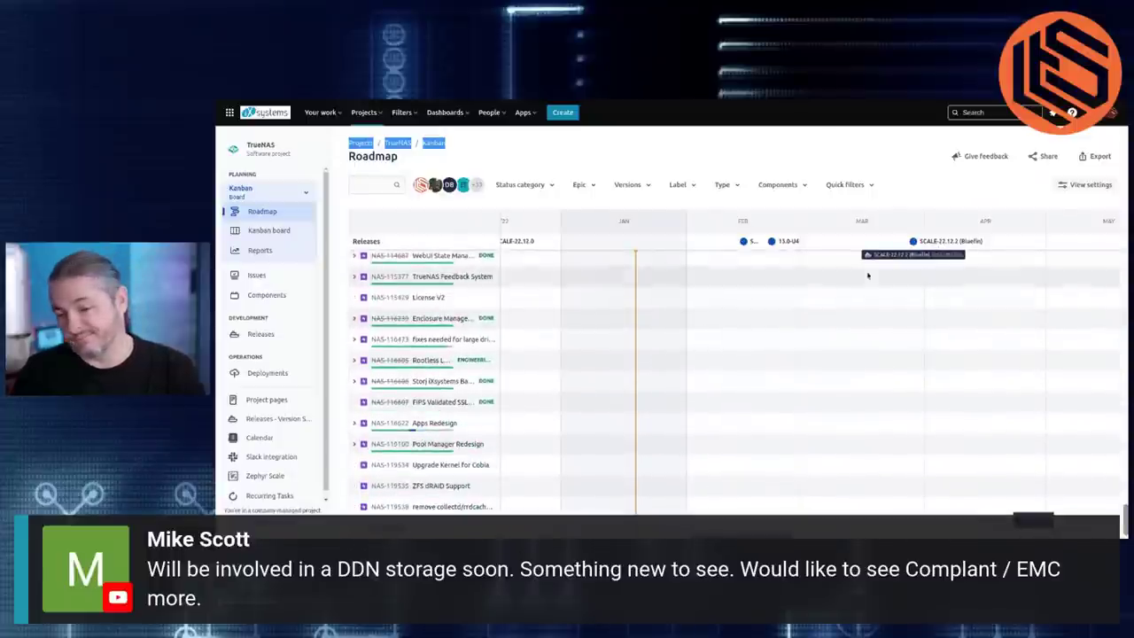
scroll(813, 372, right, 10)
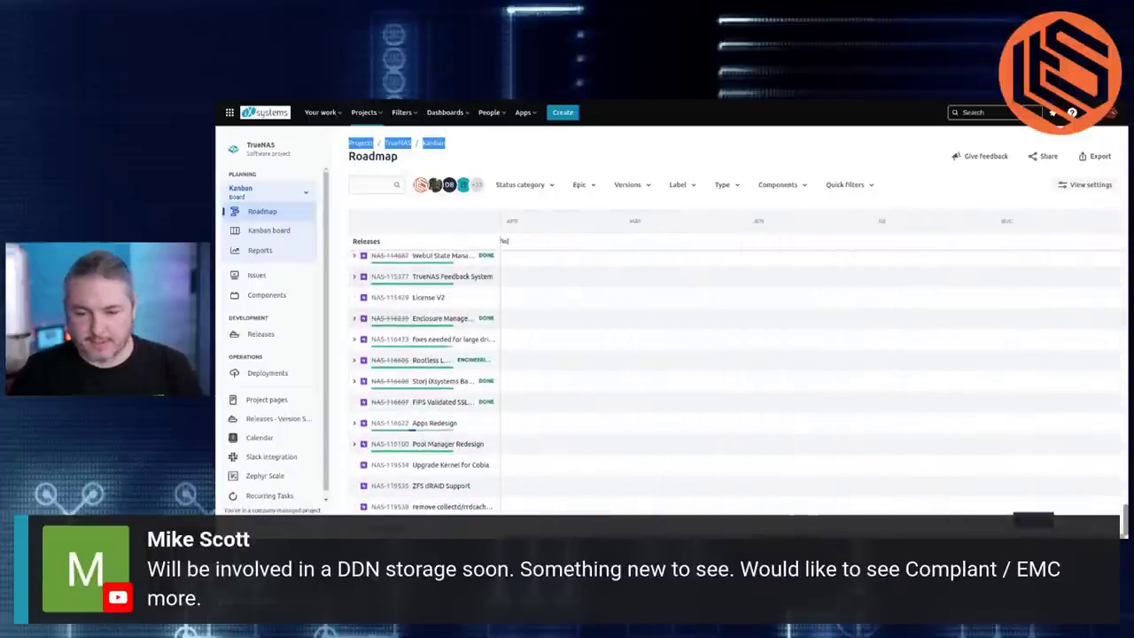
Examine past and upcoming releases on the TrueNAS roadmap timeline, including 13.0-U4 and SCALE-22.12.2 (Bluefin).
scroll(811, 373, left, 10)
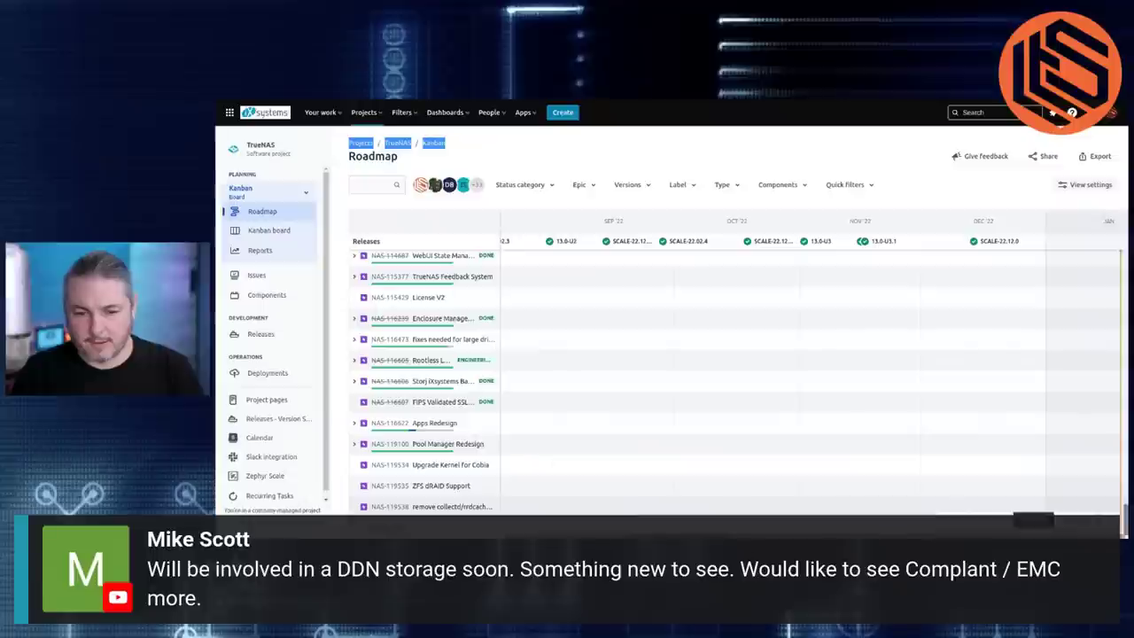
scroll(759, 245, right, 5)
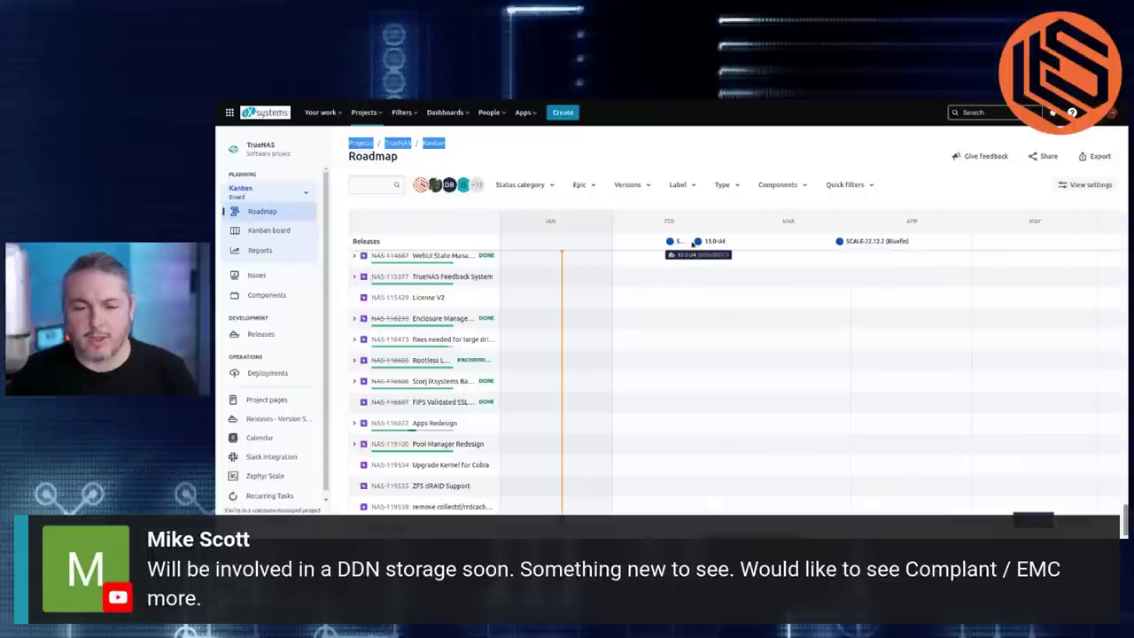
click(525, 103)
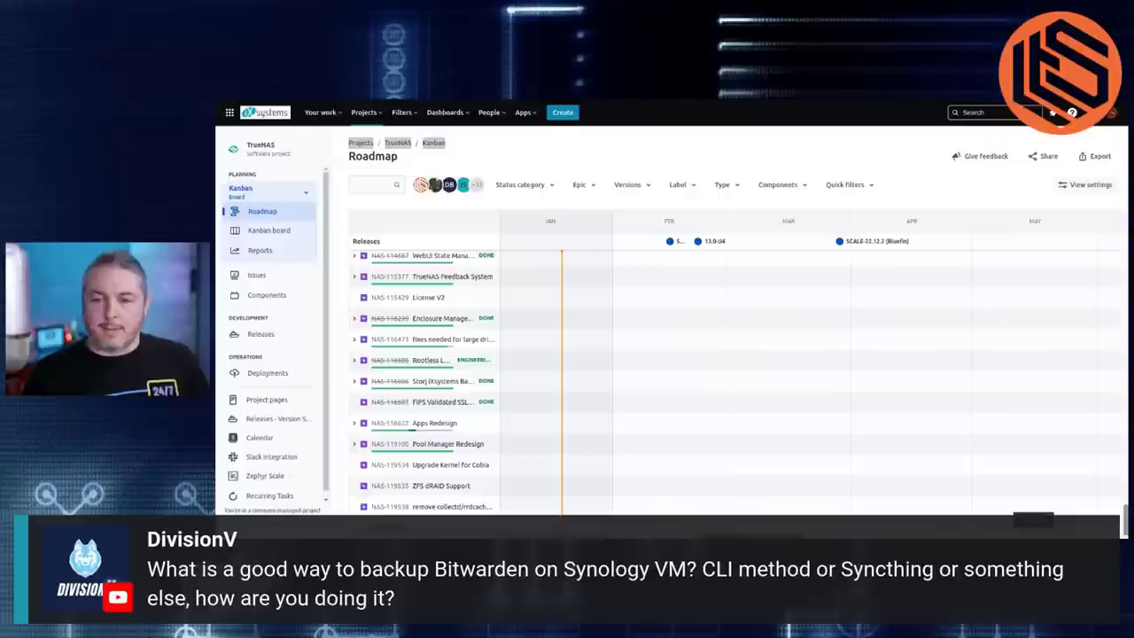
key(alt+Tab)
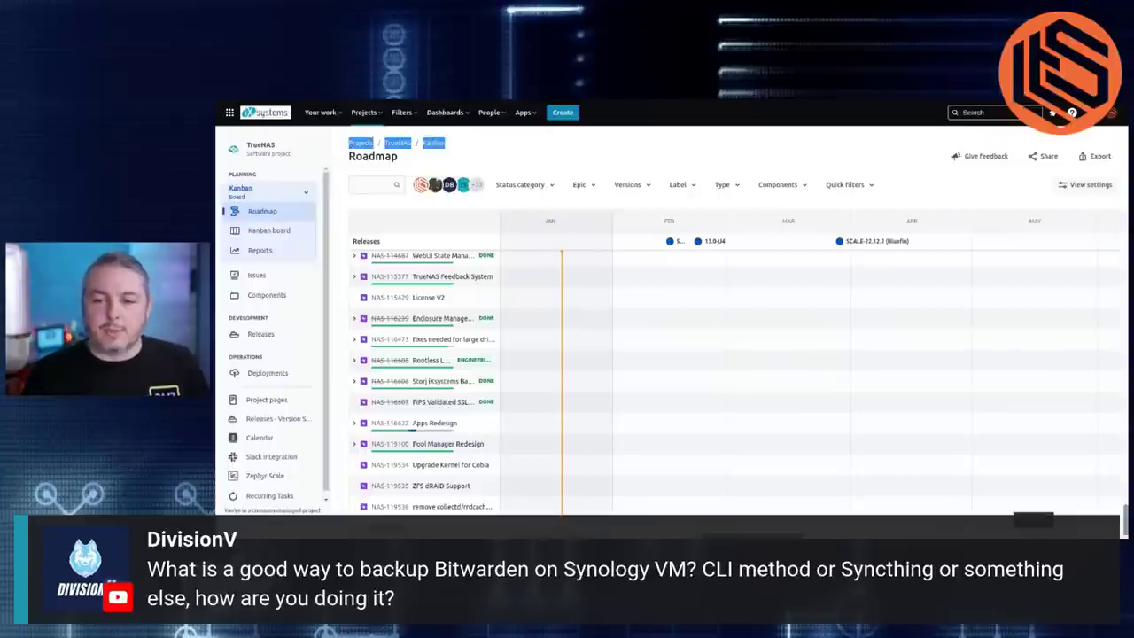
key(alt+Tab)
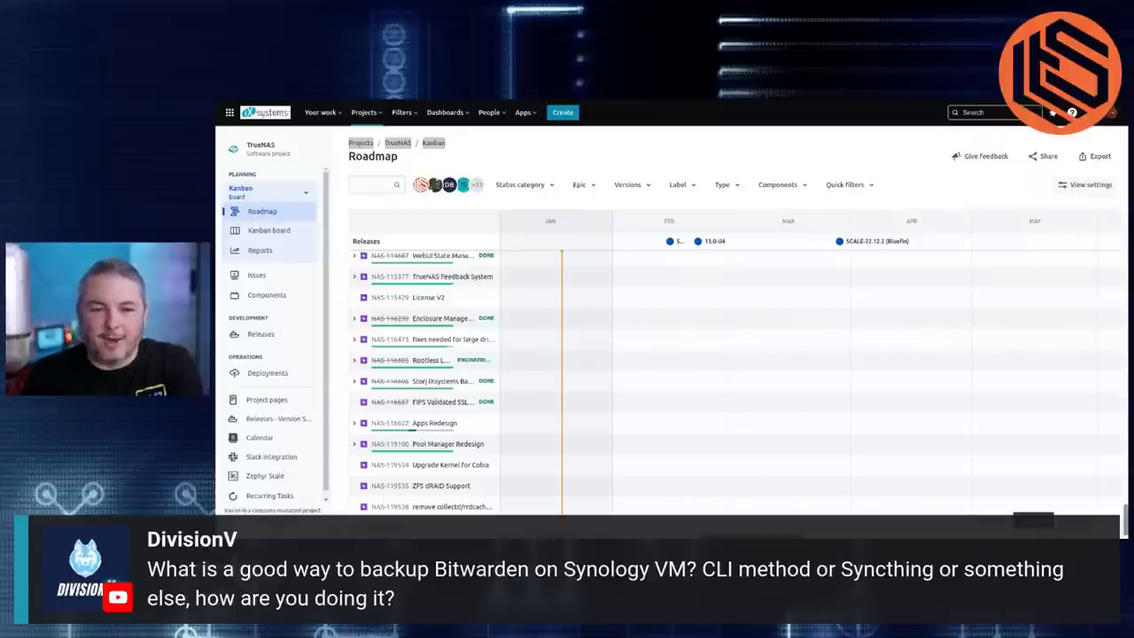
Switch to Syncthing and review the UniFi_Backups folder details and the list of remote devices.
key(ctrl+Tab)
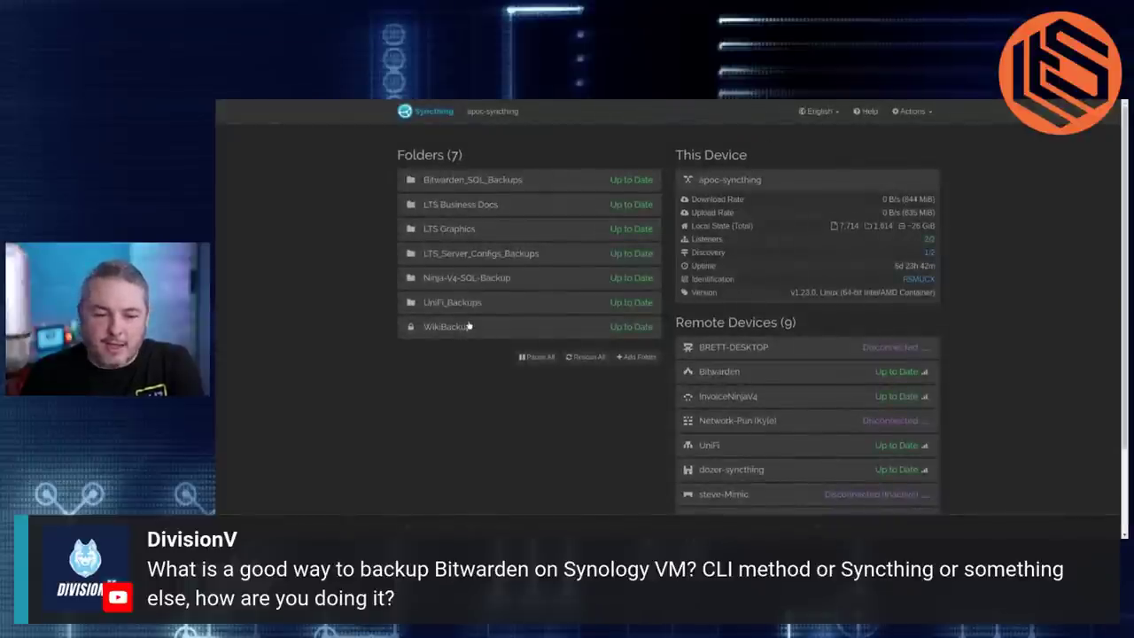
click(488, 303)
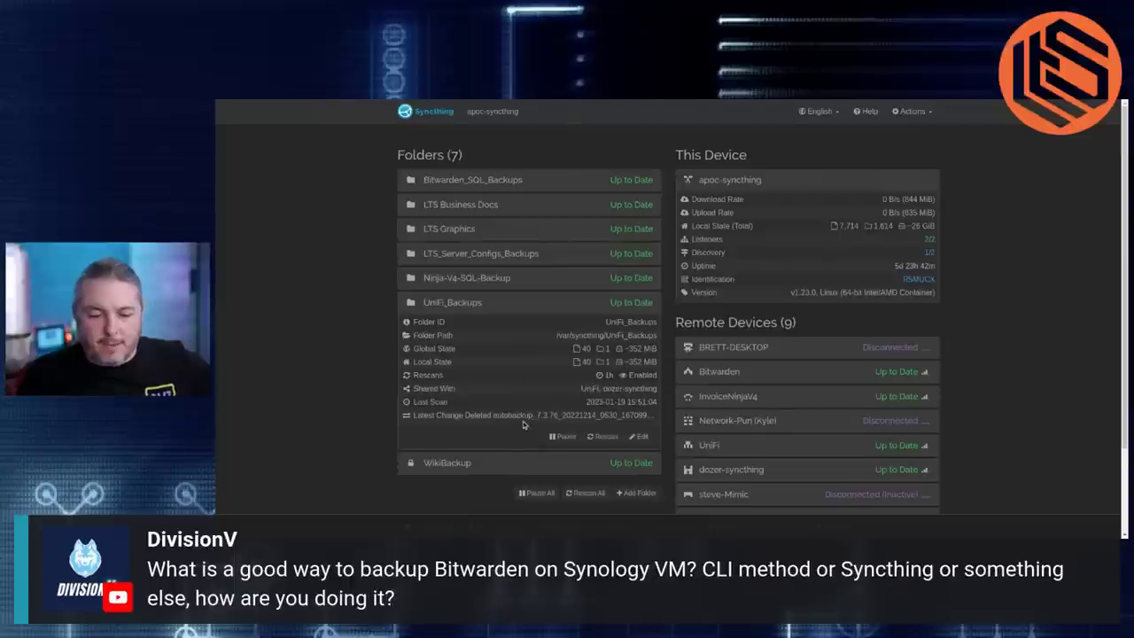
click(475, 305)
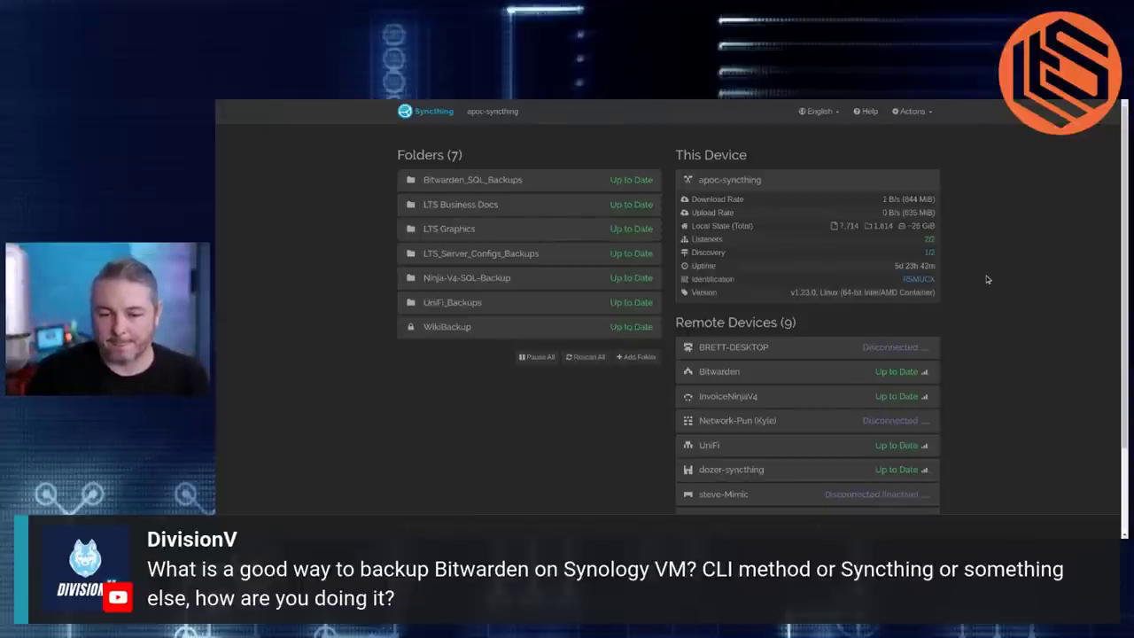
scroll(986, 280, down, 1)
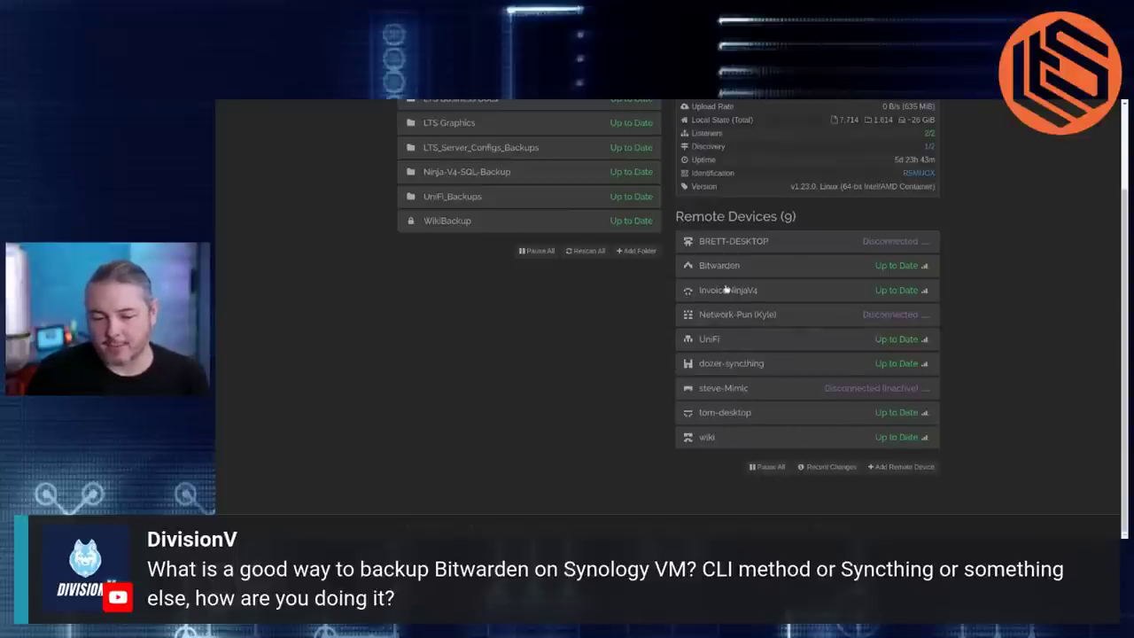
scroll(909, 290, up, 1)
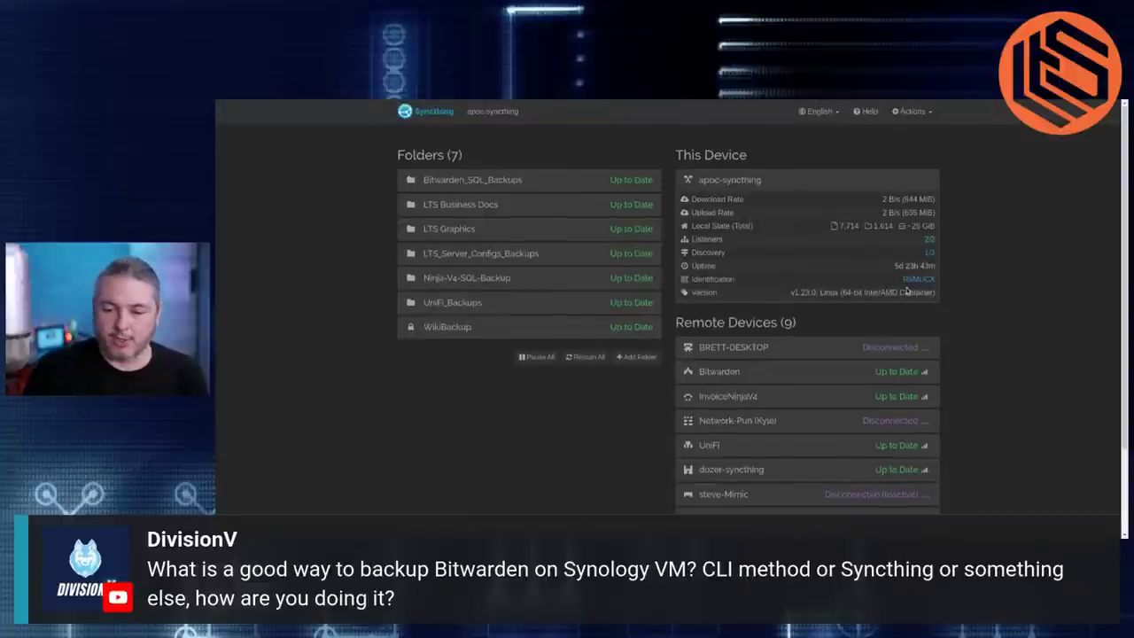
scroll(903, 294, down, 1)
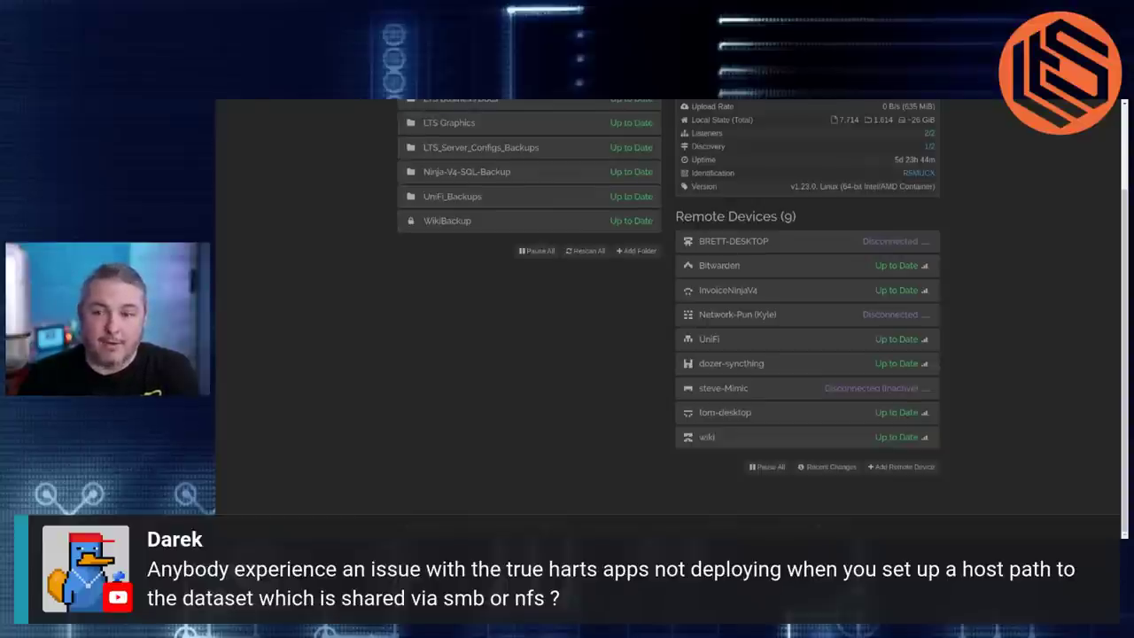
Switch to TrueNAS SCALE and open the installed joplin-server application's settings for editing, enlarged for readability.
key(ctrl+Tab)
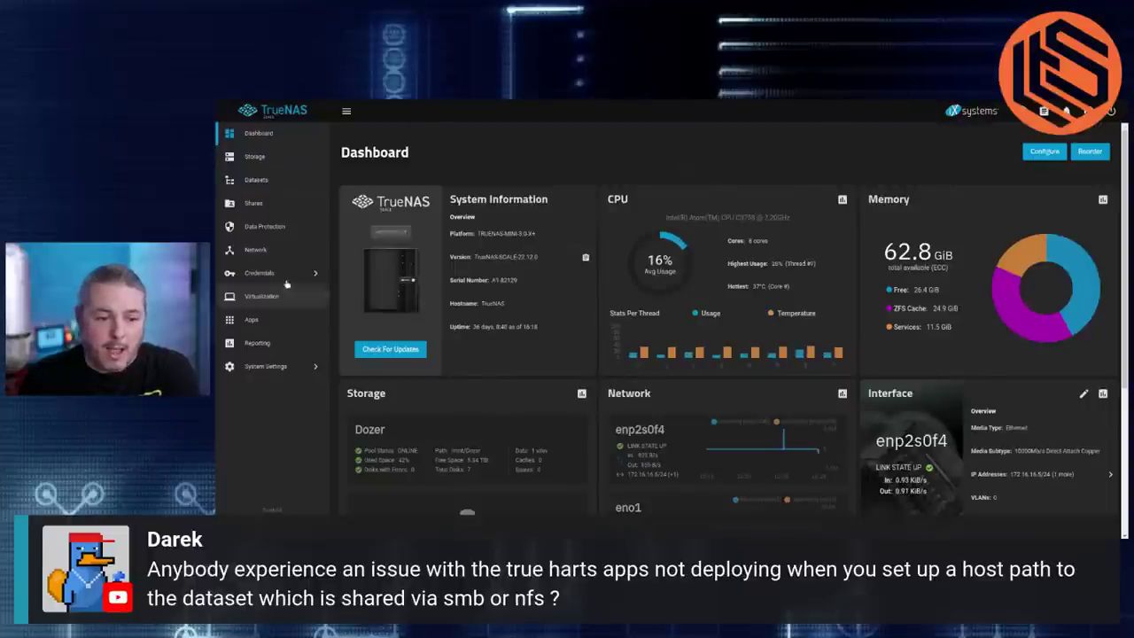
click(282, 321)
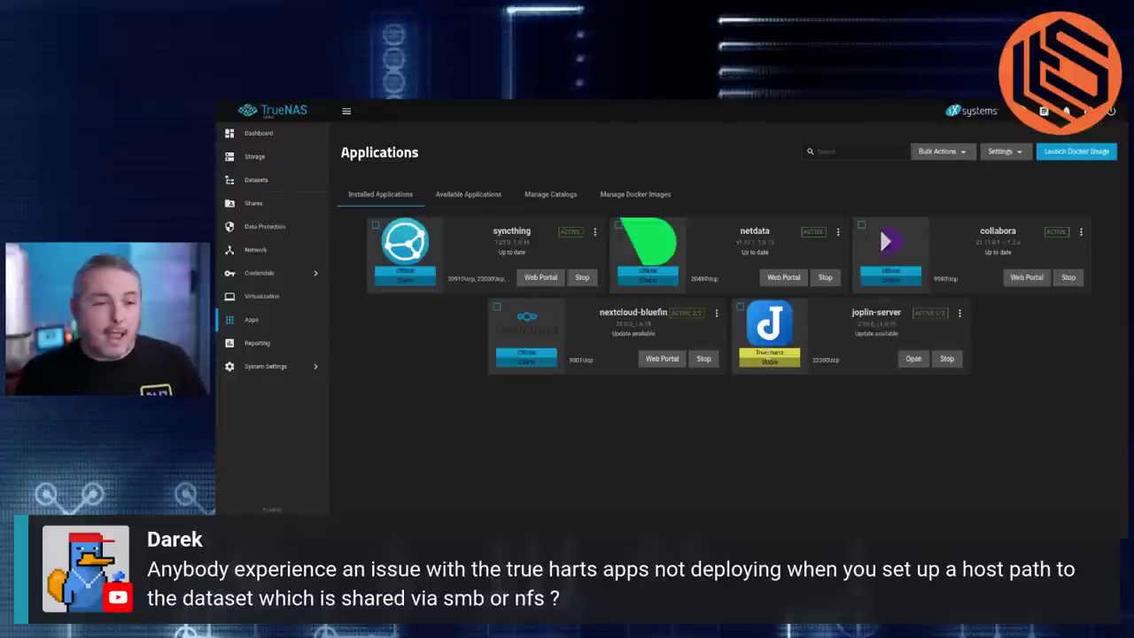
click(960, 313)
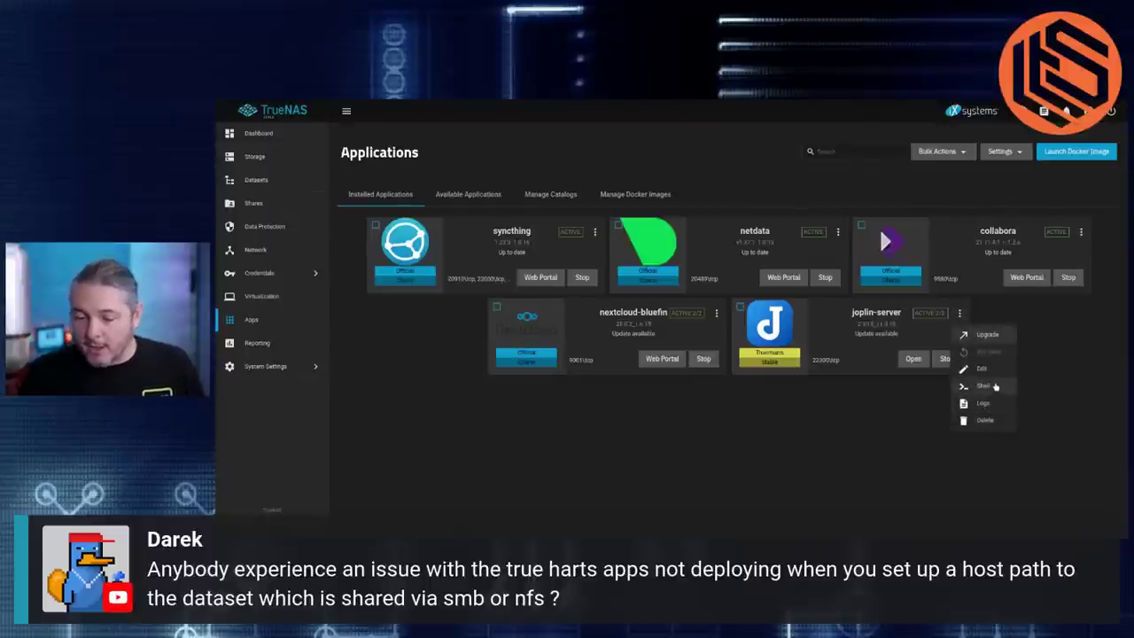
click(991, 369)
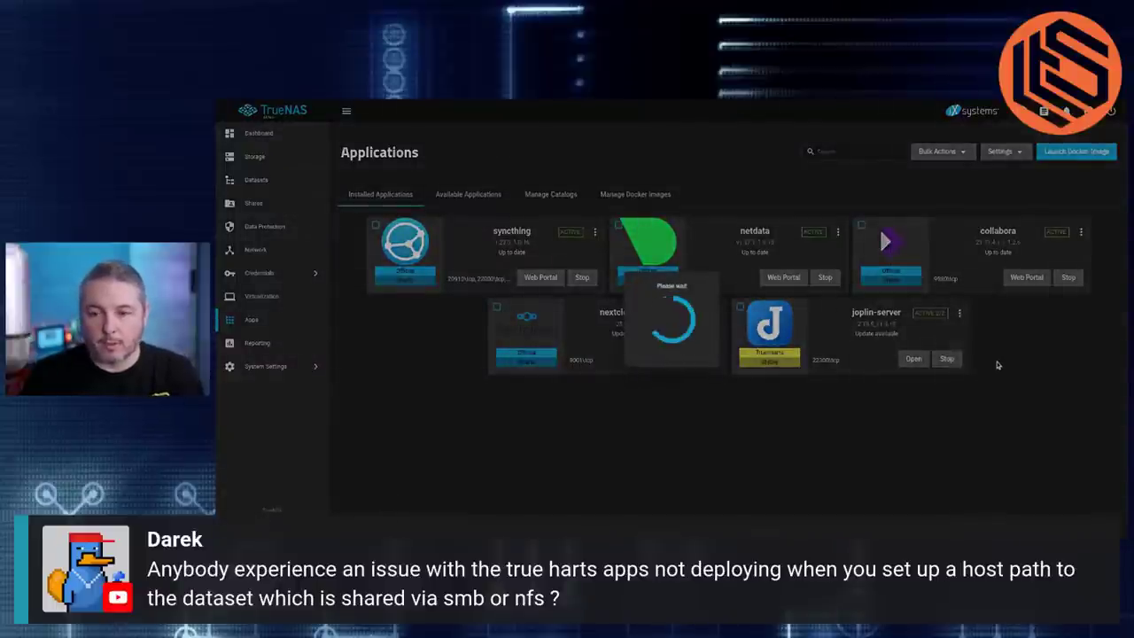
key(ctrl+plus)
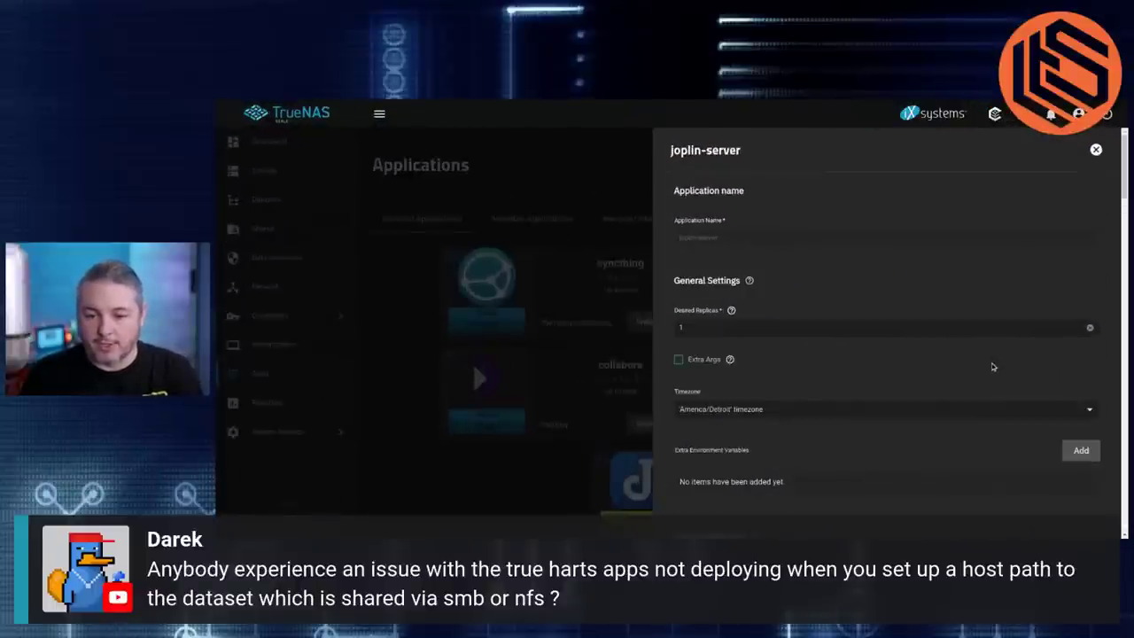
key(ctrl+plus)
Inspect joplin-server's App Config Storage type and host path, and close the settings without saving.
scroll(757, 249, down, 10)
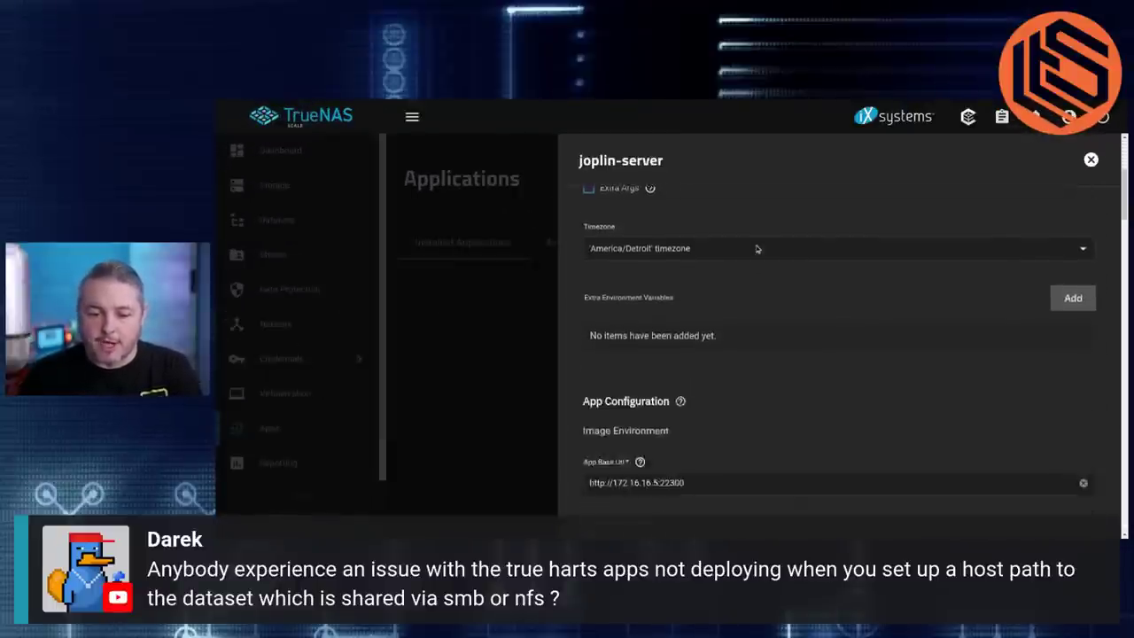
scroll(757, 249, down, 5)
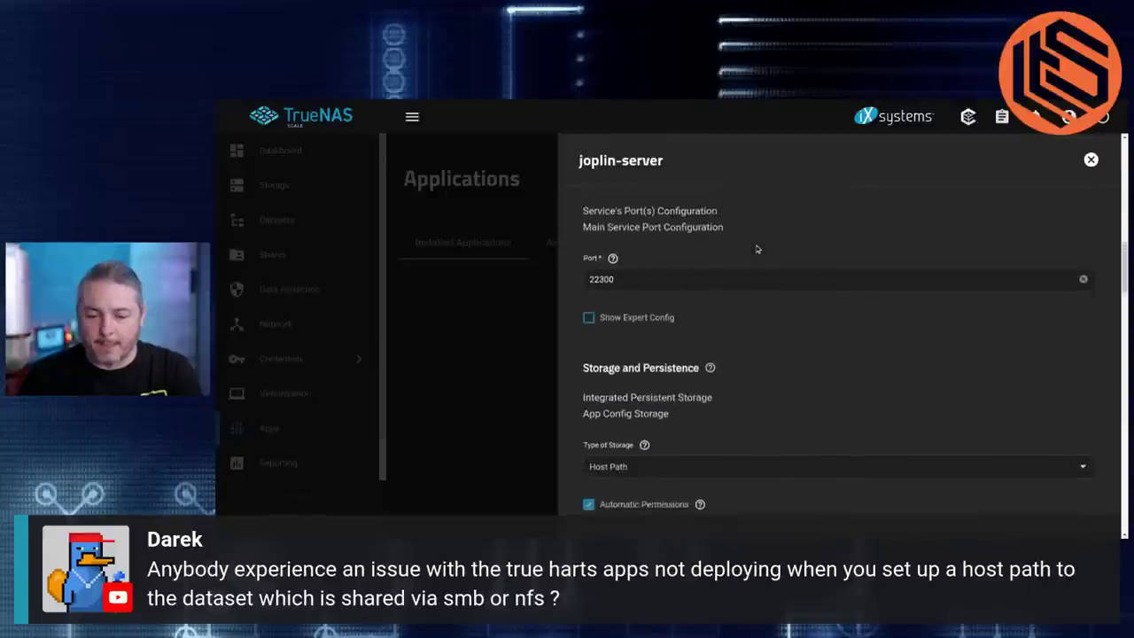
triple_click(736, 329)
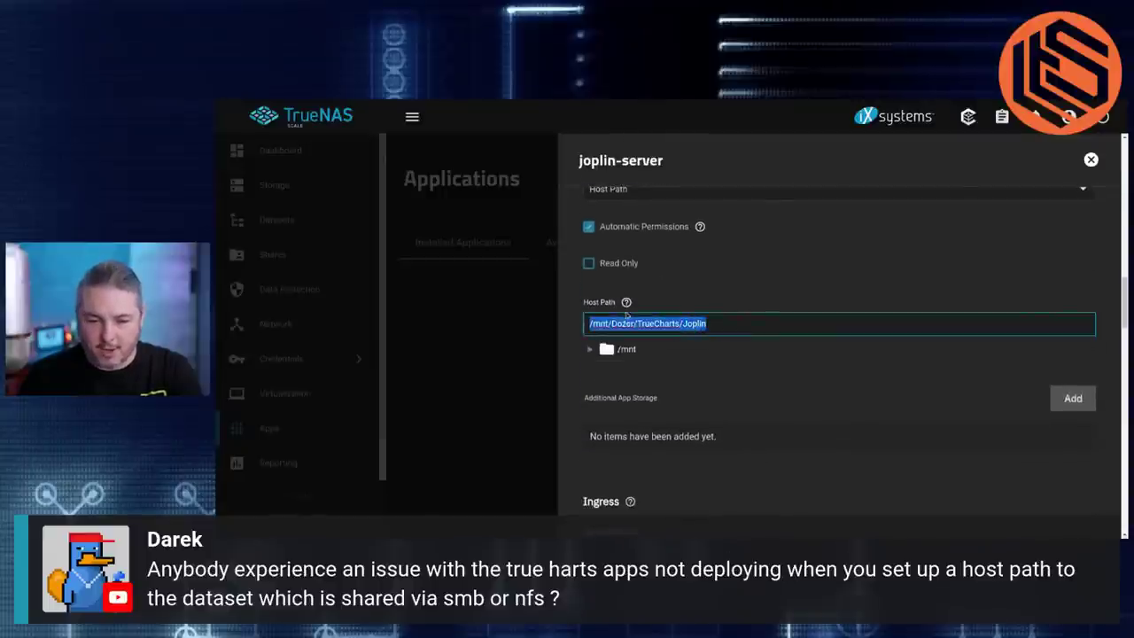
scroll(723, 321, up, 1)
scroll(723, 323, up, 1)
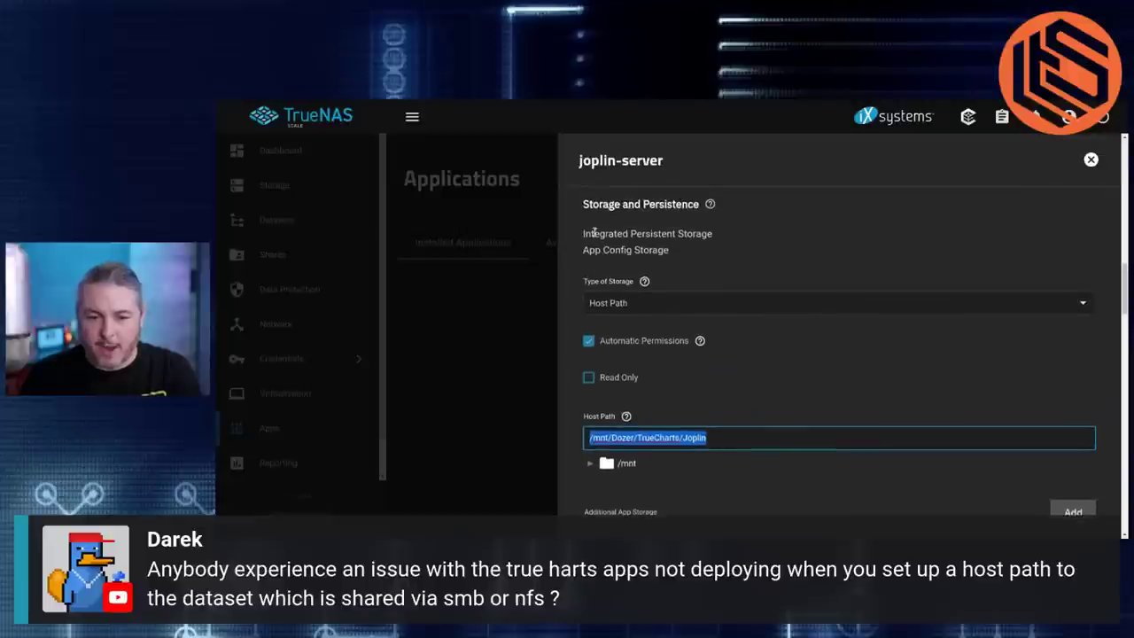
drag(582, 252, 739, 256)
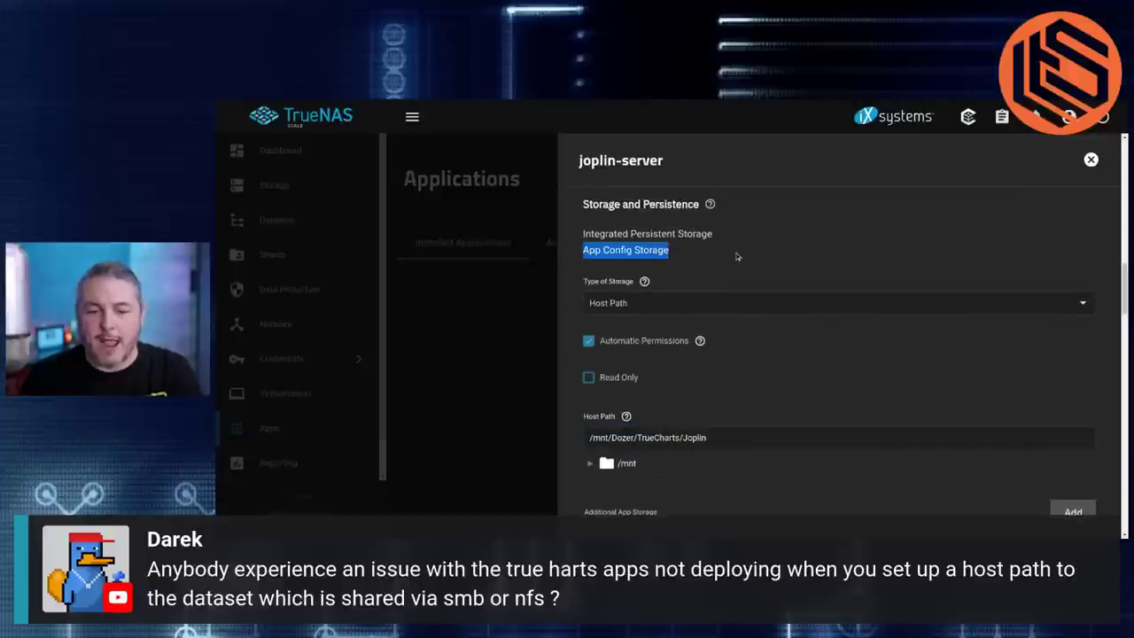
click(749, 438)
drag(748, 439, 592, 441)
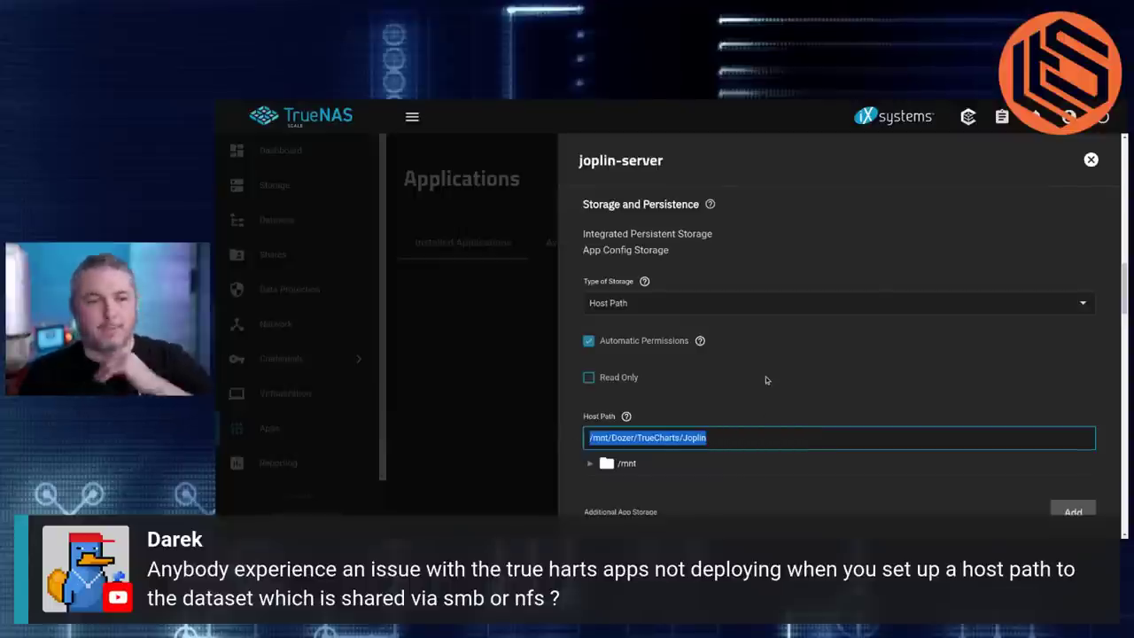
click(487, 102)
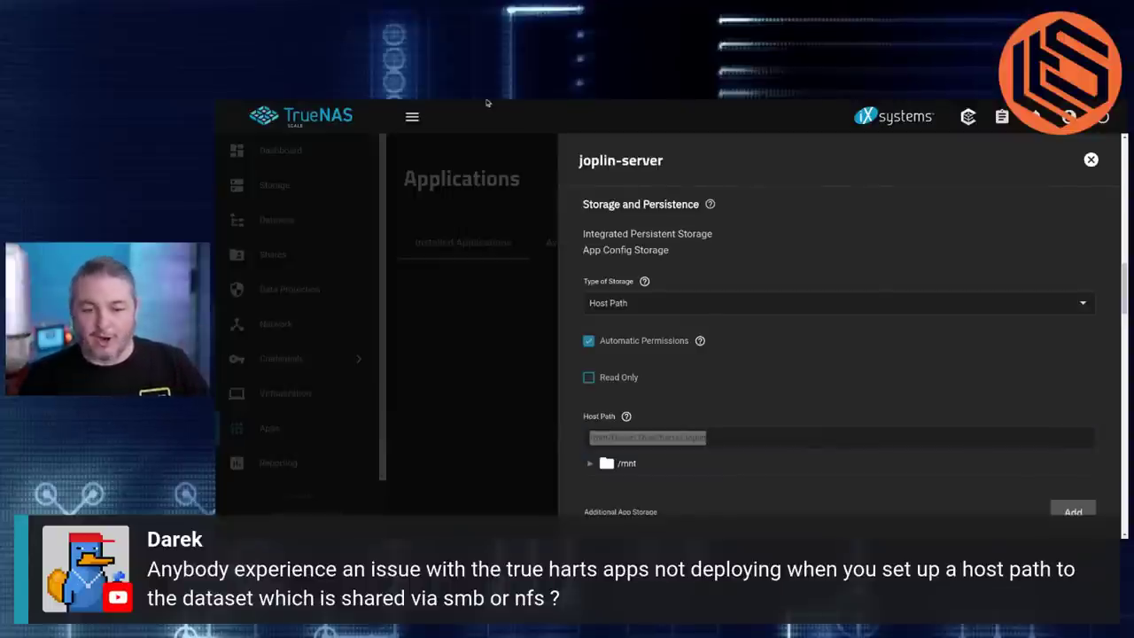
key(alt+Tab)
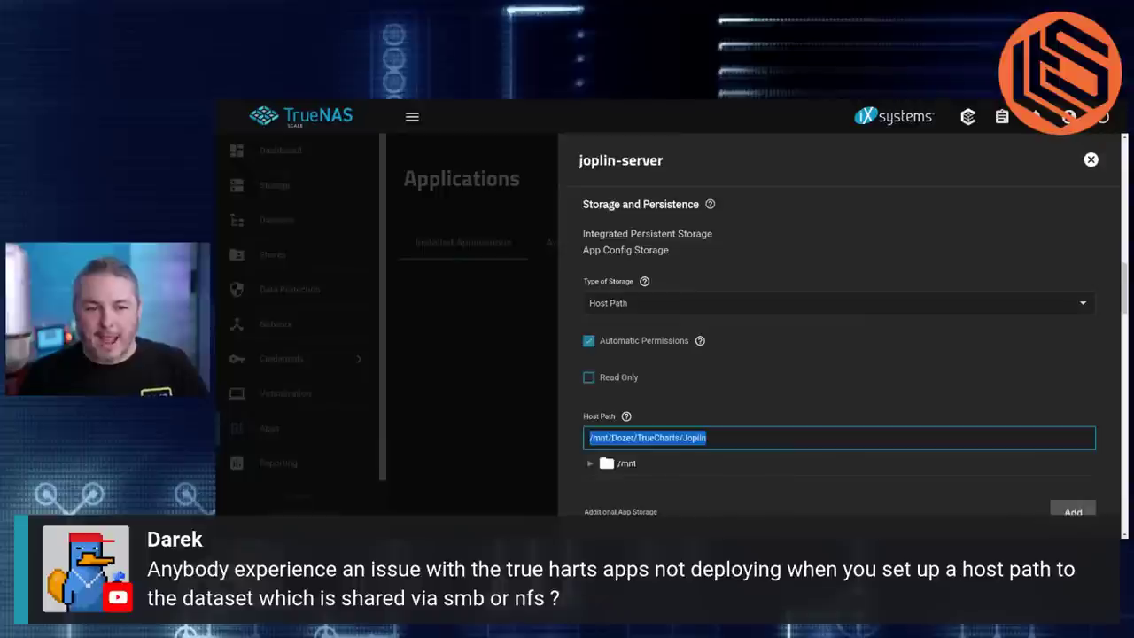
click(416, 251)
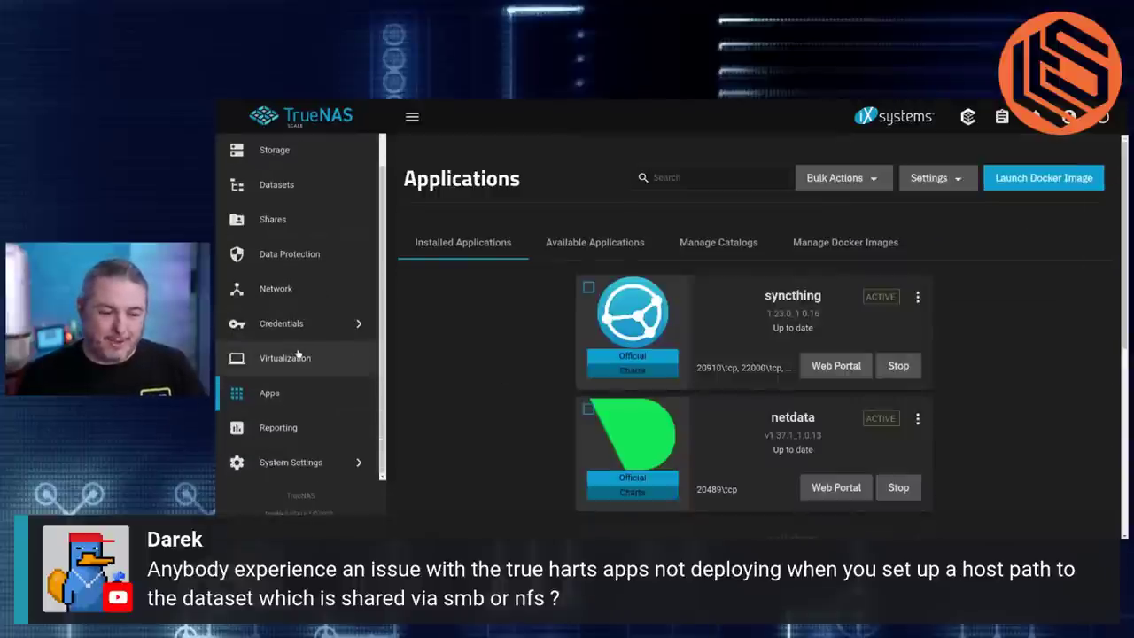
Open the TrueNAS system shell and change to the directory /mnt/Dozer/TrueCharts/Joplin/.
click(302, 463)
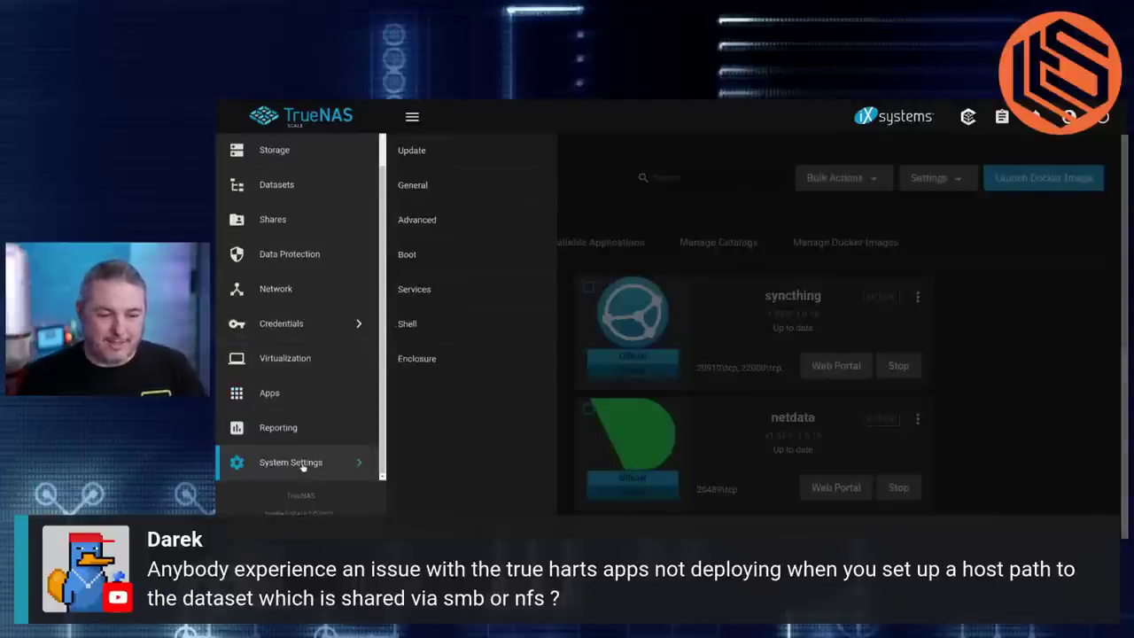
click(450, 330)
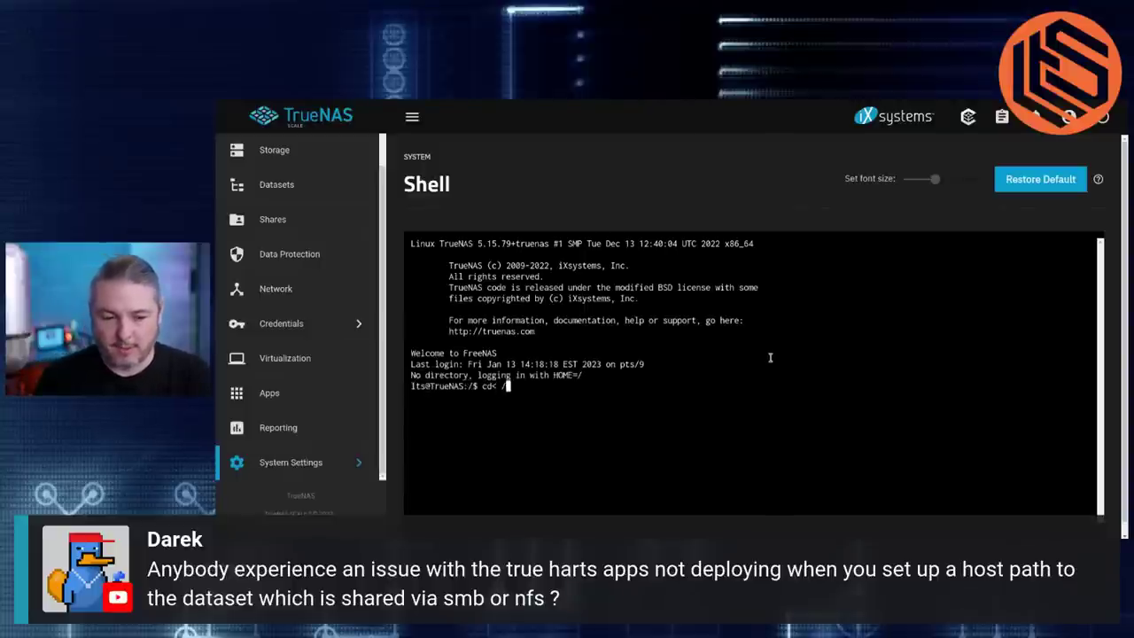
text(cd /)
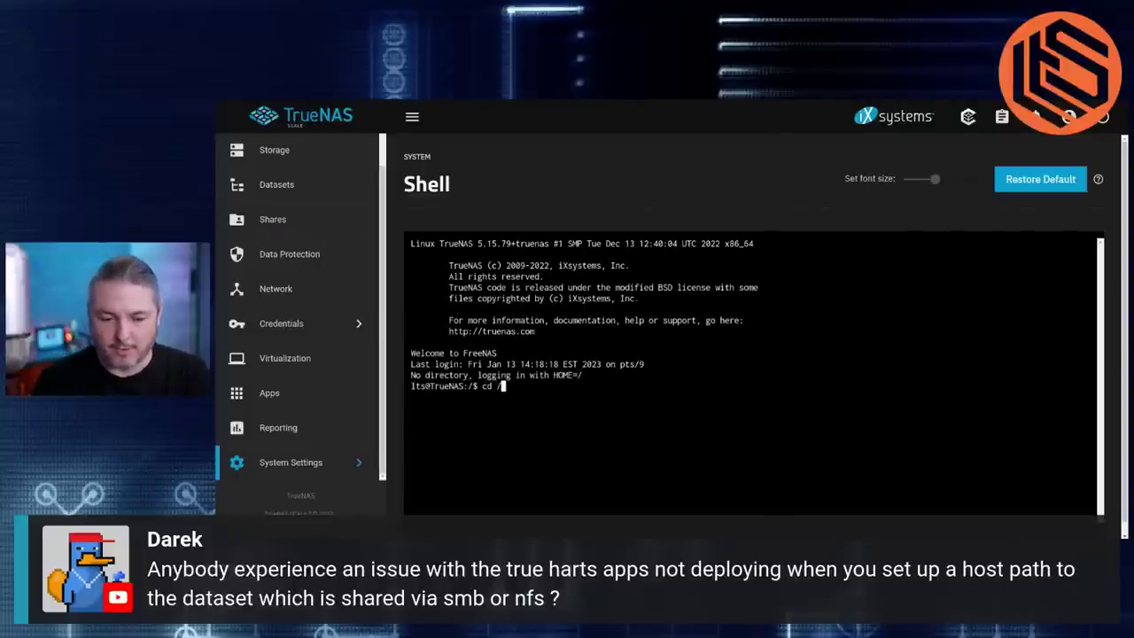
text(mnt/)
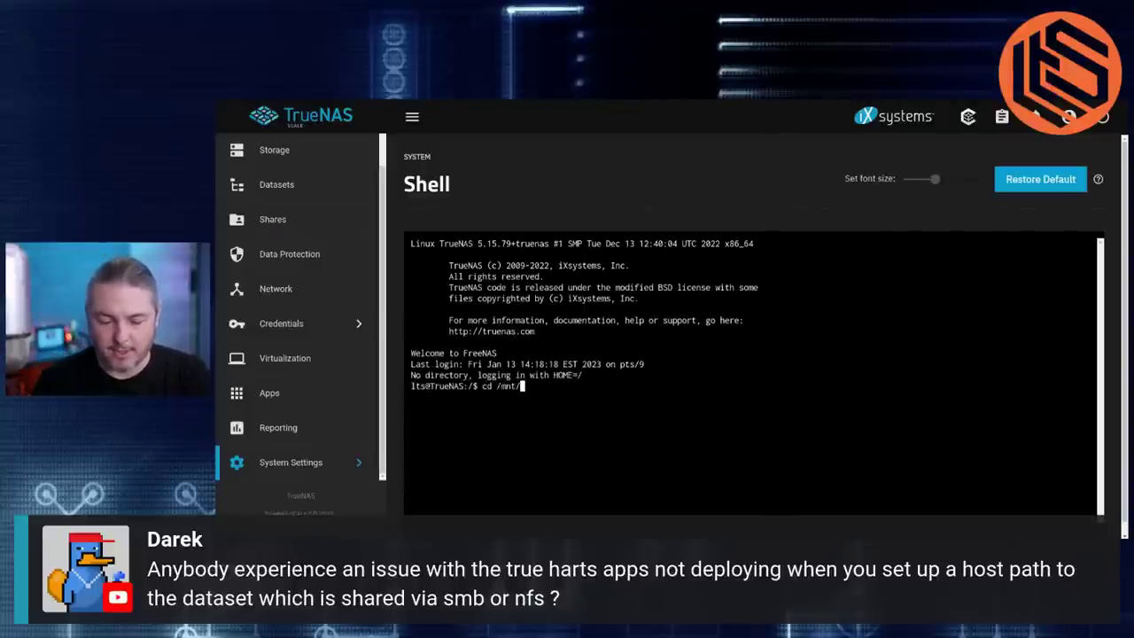
text(Dozer/)
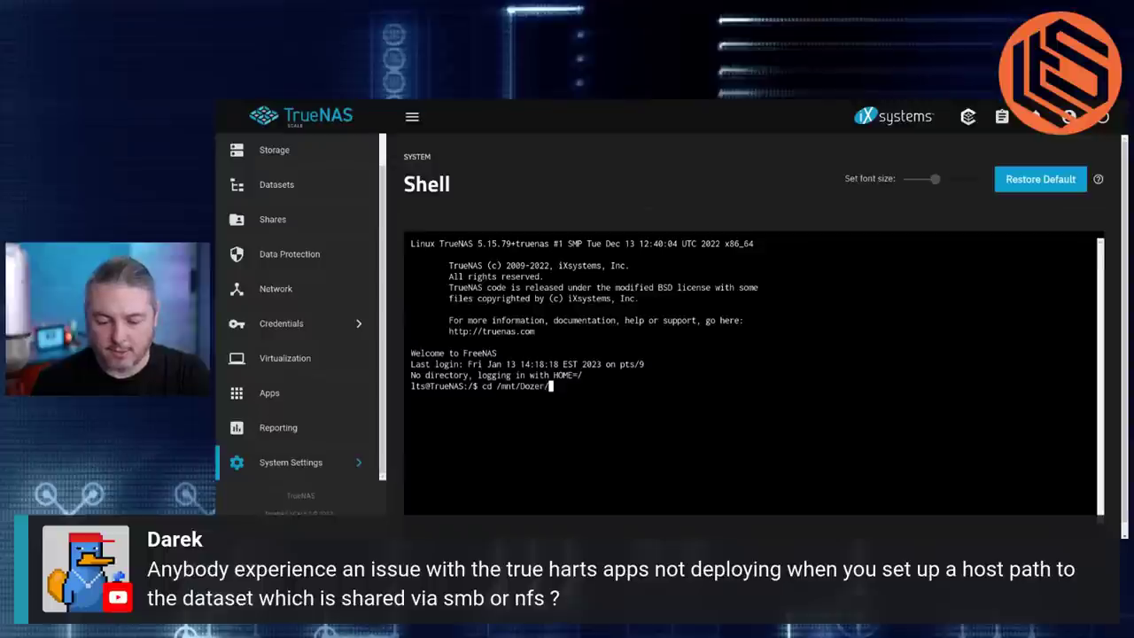
text(t)
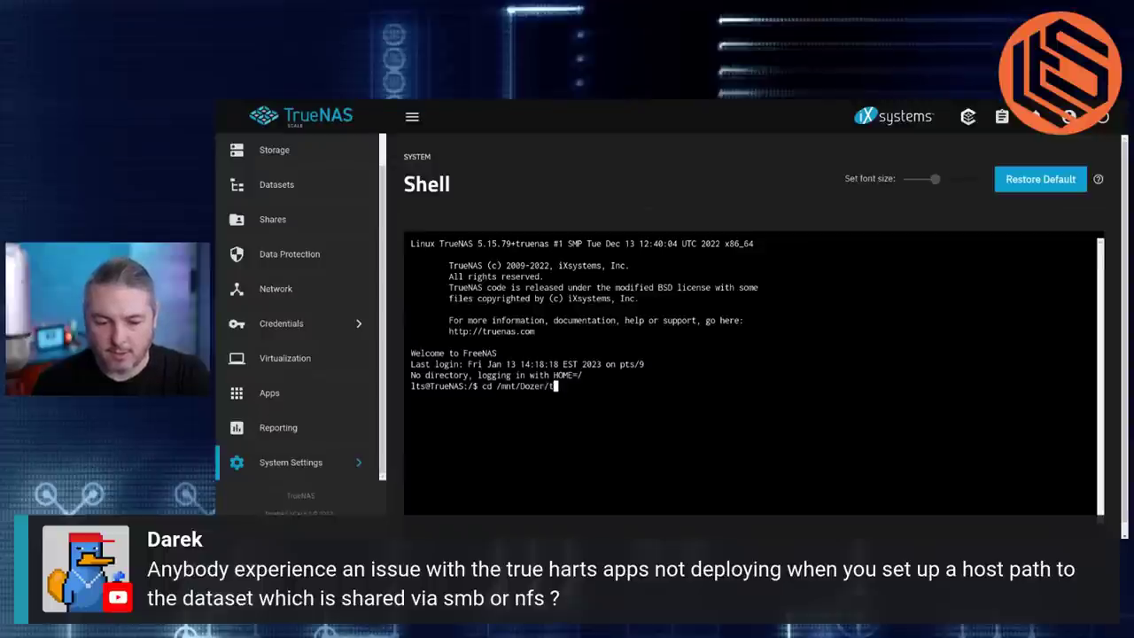
key(Tab)
text(j)
key(Tab)
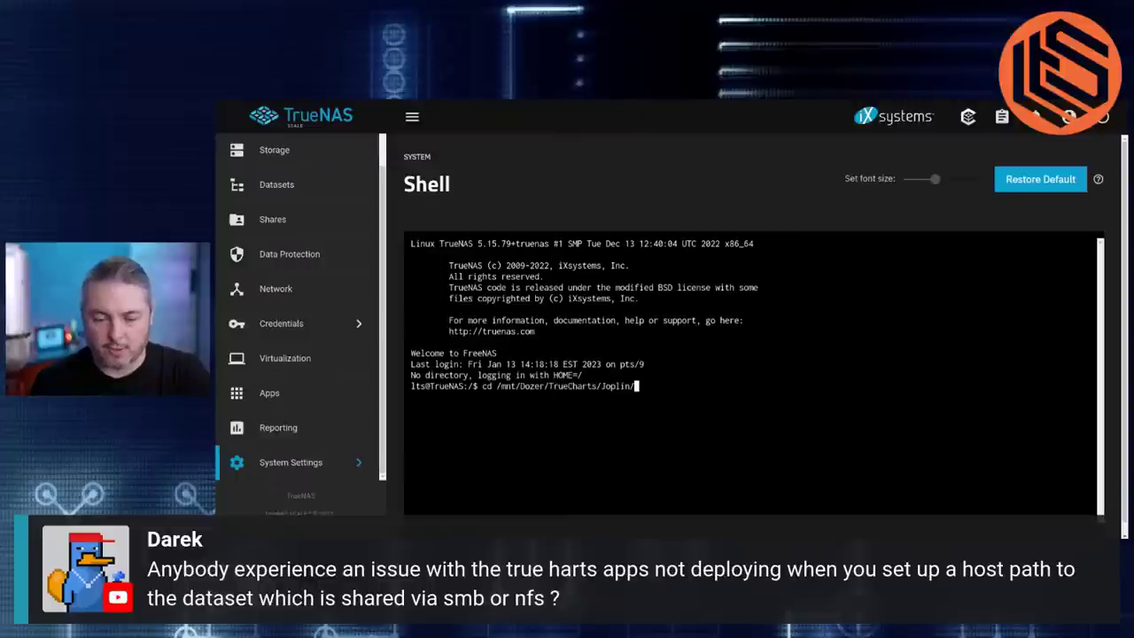
key(Return)
List all contents of the Joplin directory in long format with ls -la.
text(ls )
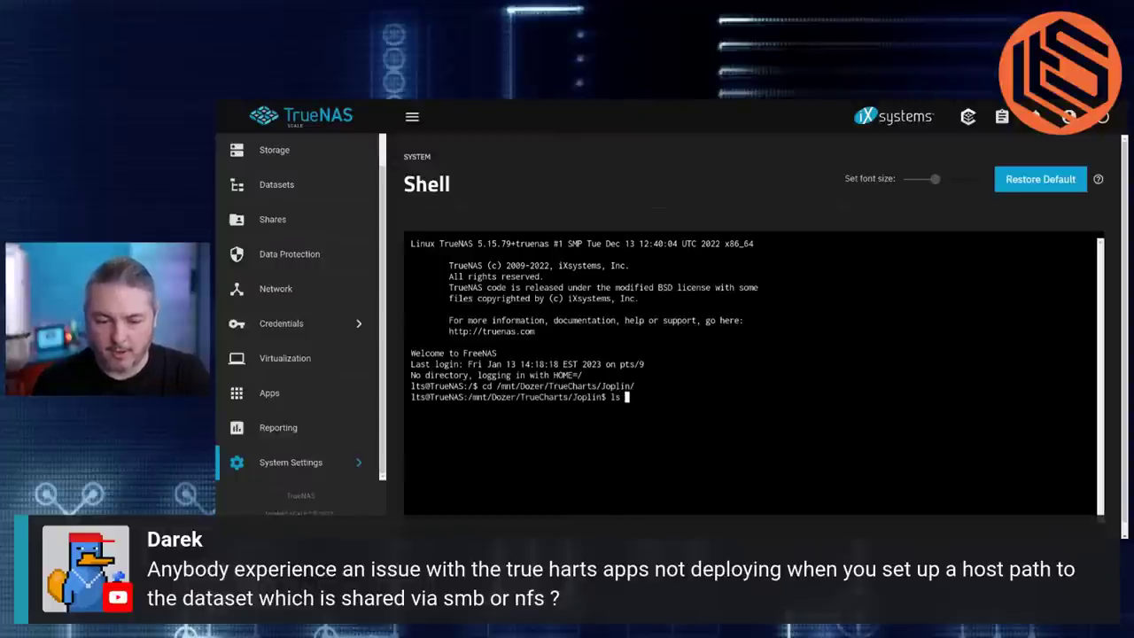
text(-la)
key(Return)
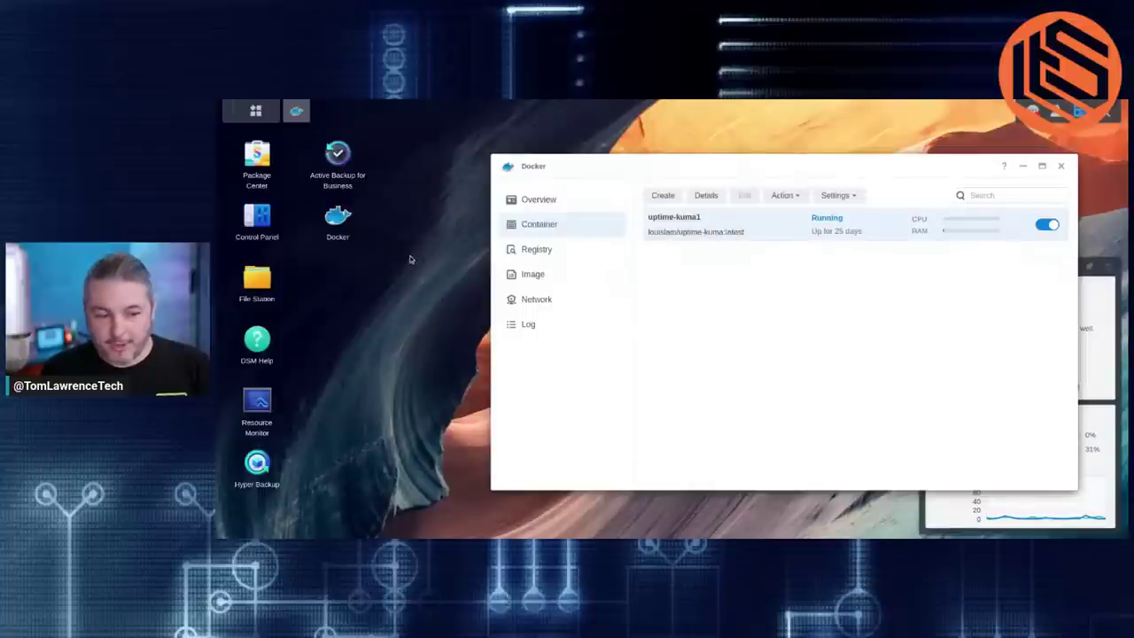
Open Package Center on the Synology DSM desktop to show all available packages.
click(255, 110)
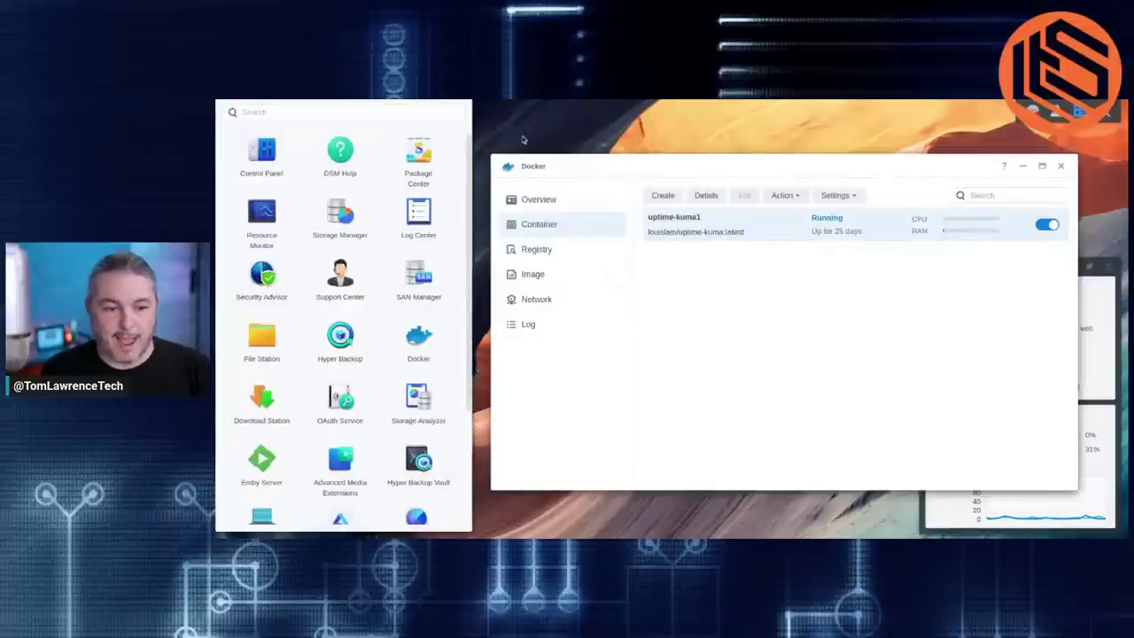
click(523, 140)
click(255, 168)
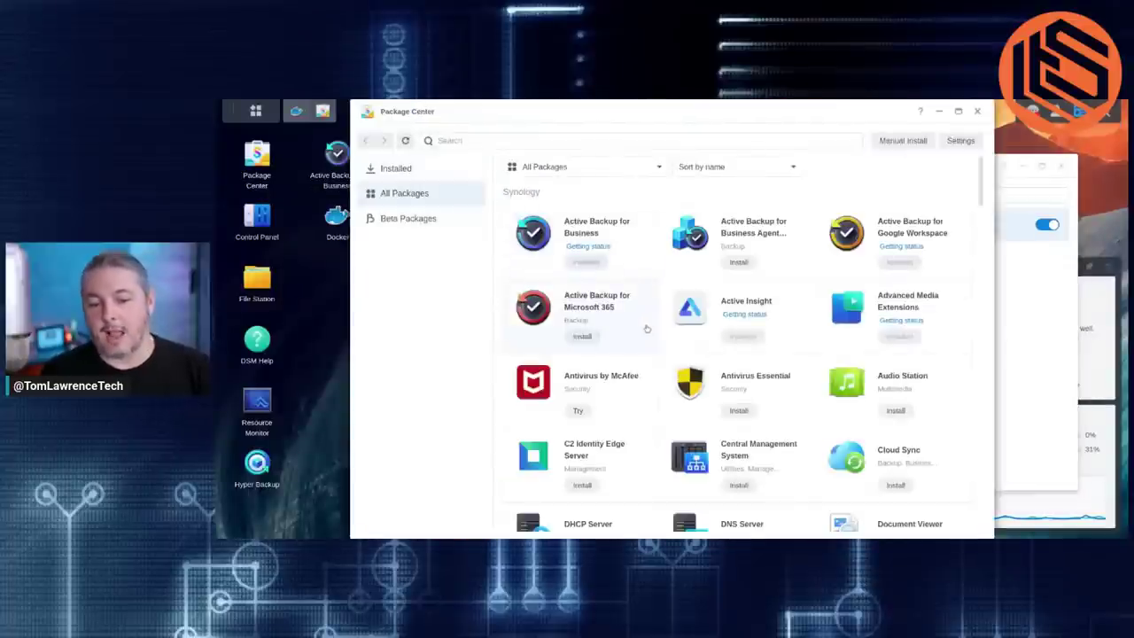
Browse the Synology package list from Active Backup for Business through Note Station and Synology Photos to WebDAV Server.
scroll(647, 329, down, 2)
scroll(647, 328, down, 3)
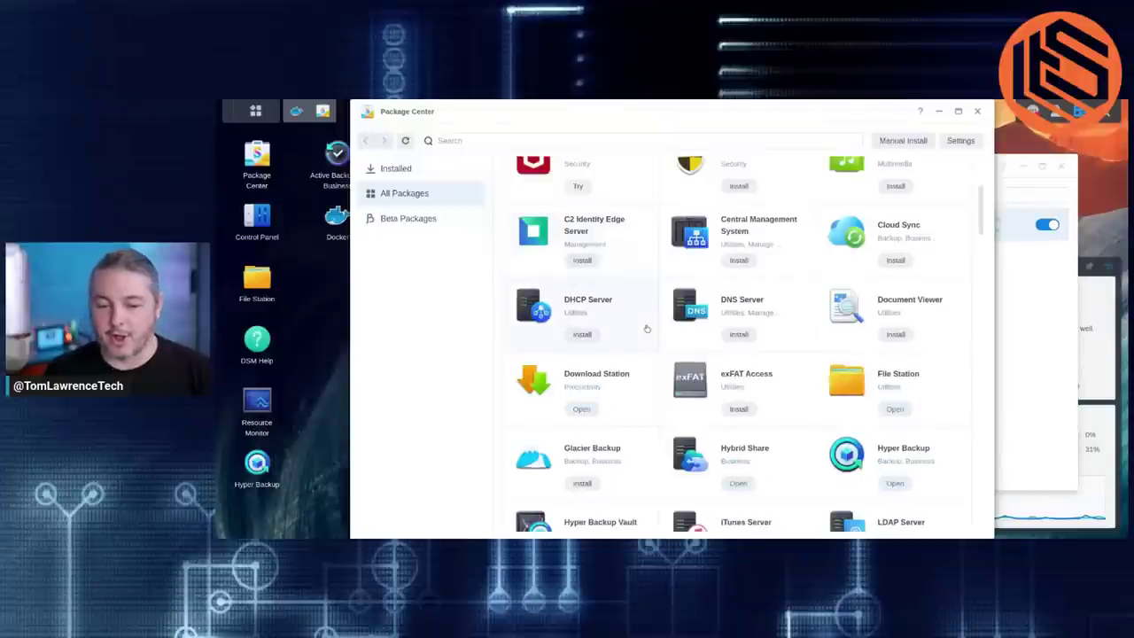
scroll(647, 329, down, 1)
scroll(647, 329, down, 1)
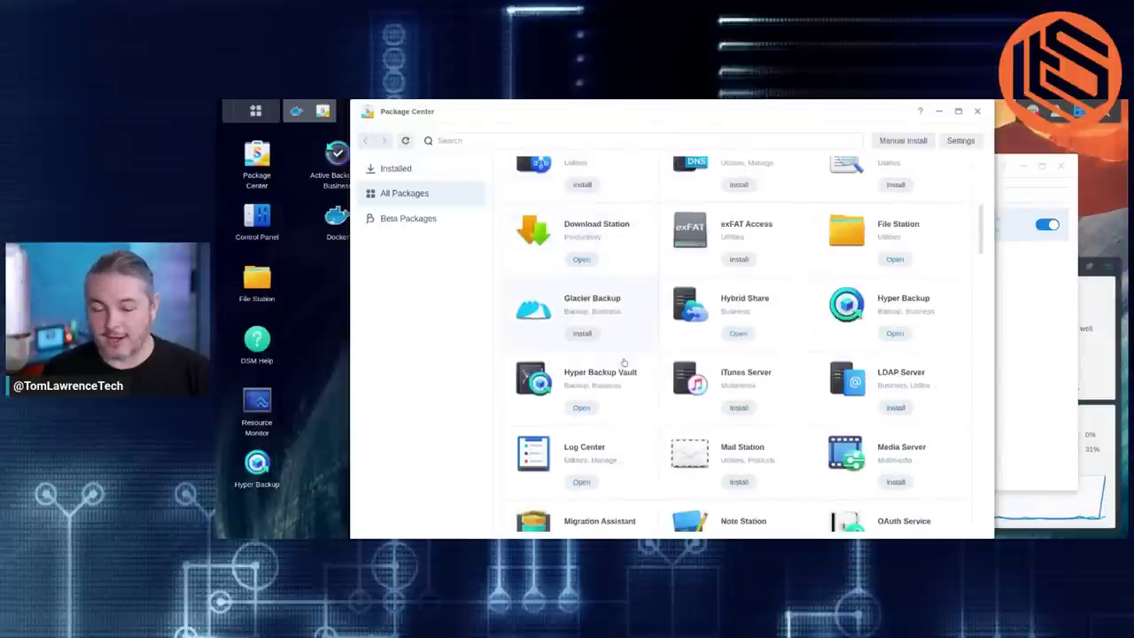
scroll(624, 362, down, 1)
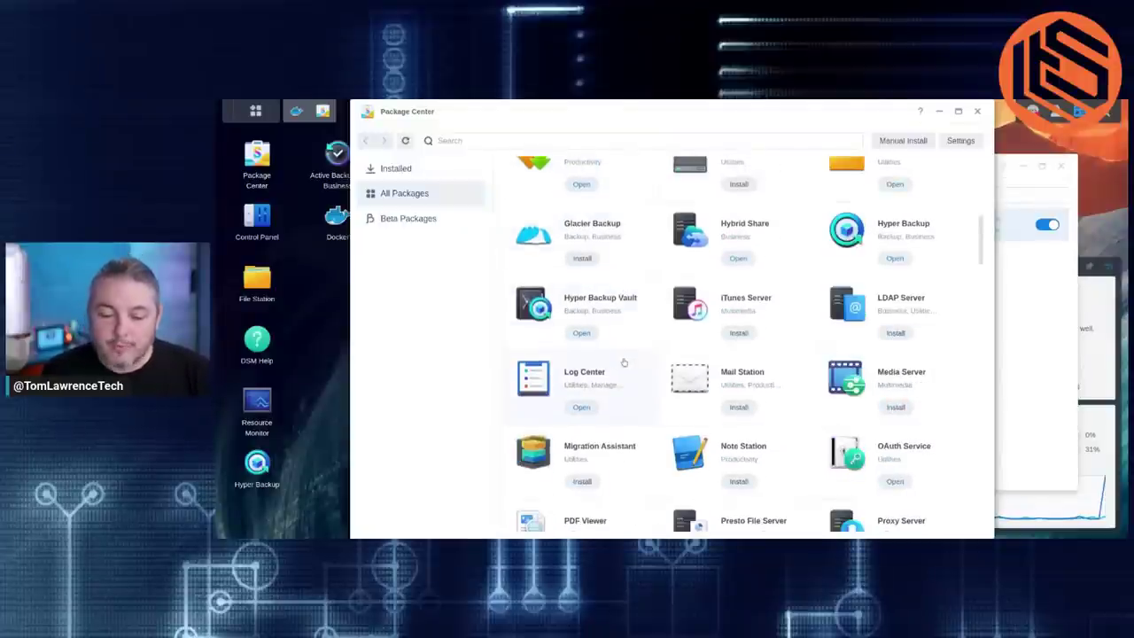
scroll(624, 362, down, 1)
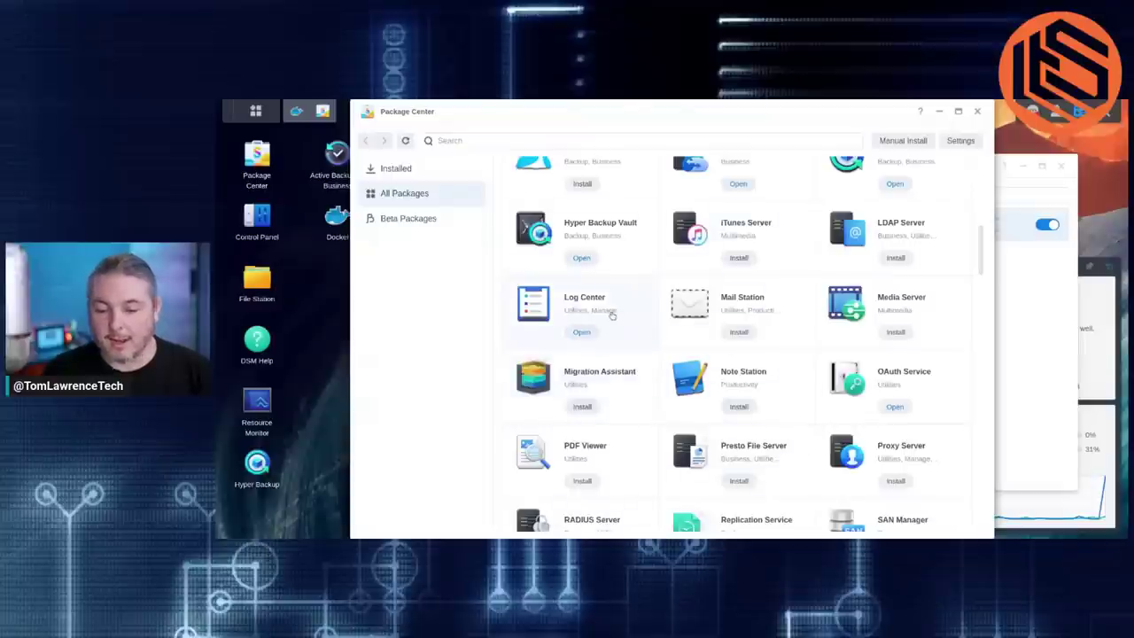
scroll(612, 315, down, 1)
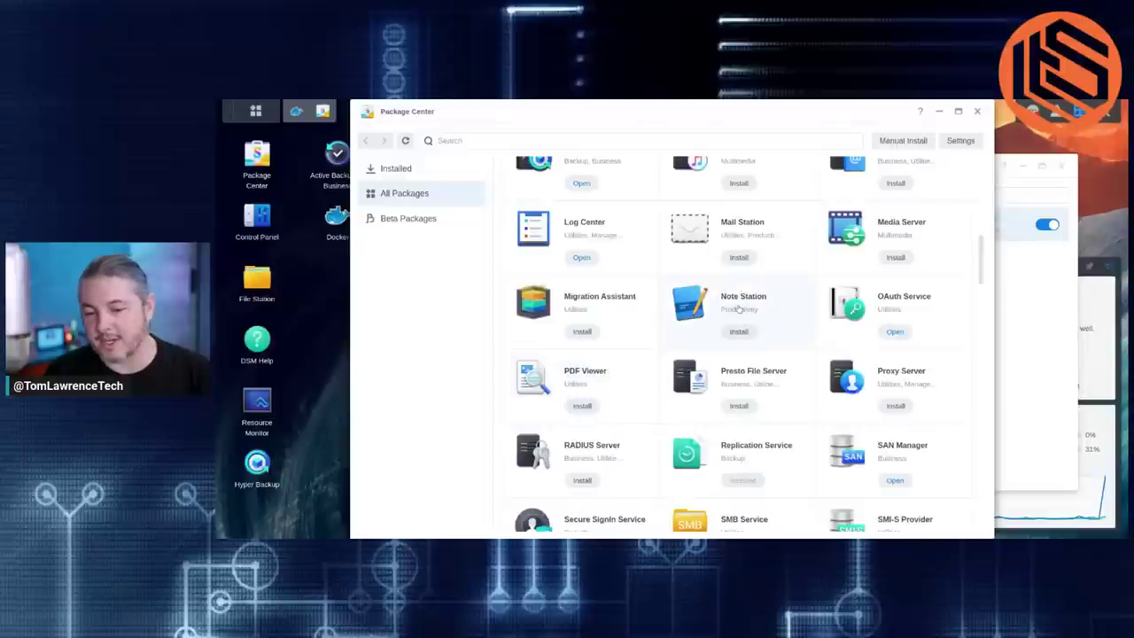
scroll(796, 365, up, 1)
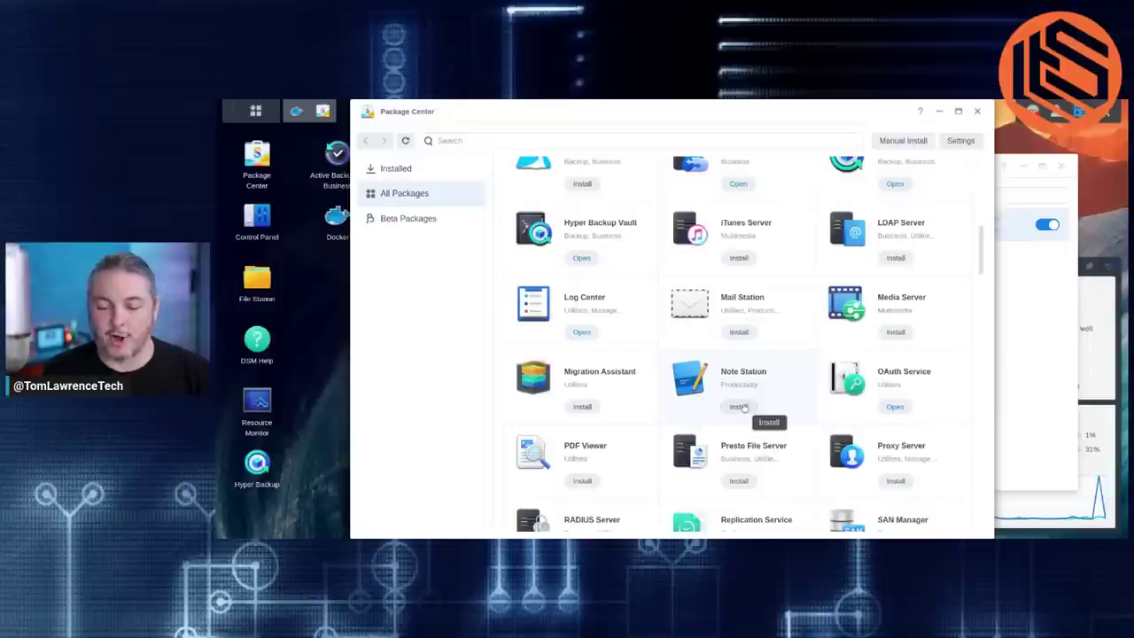
scroll(751, 395, down, 2)
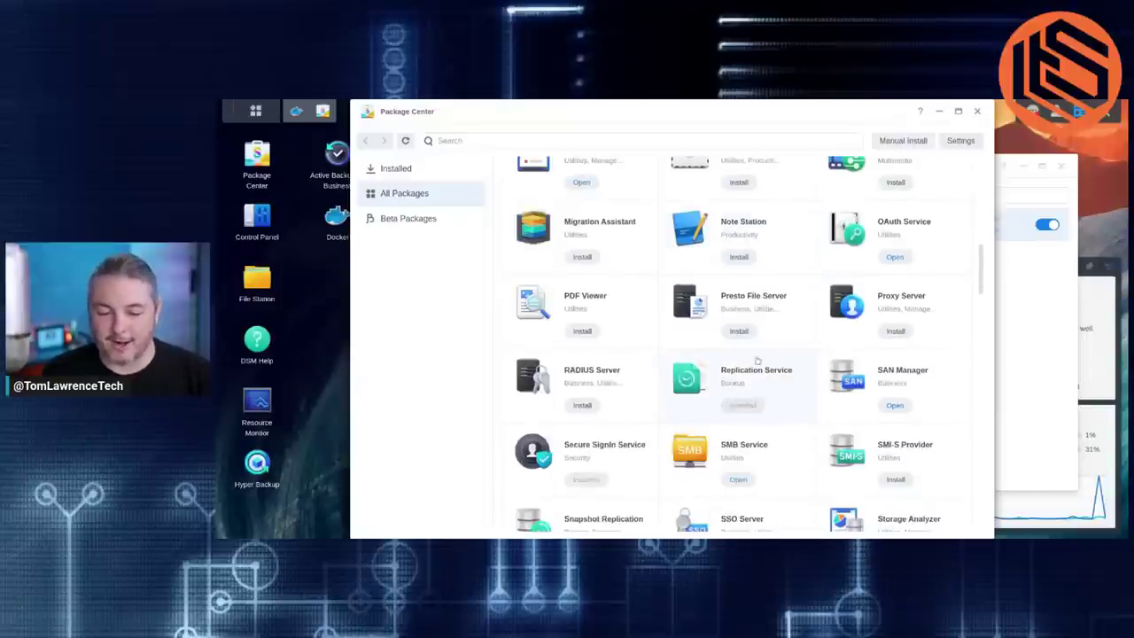
scroll(759, 356, down, 2)
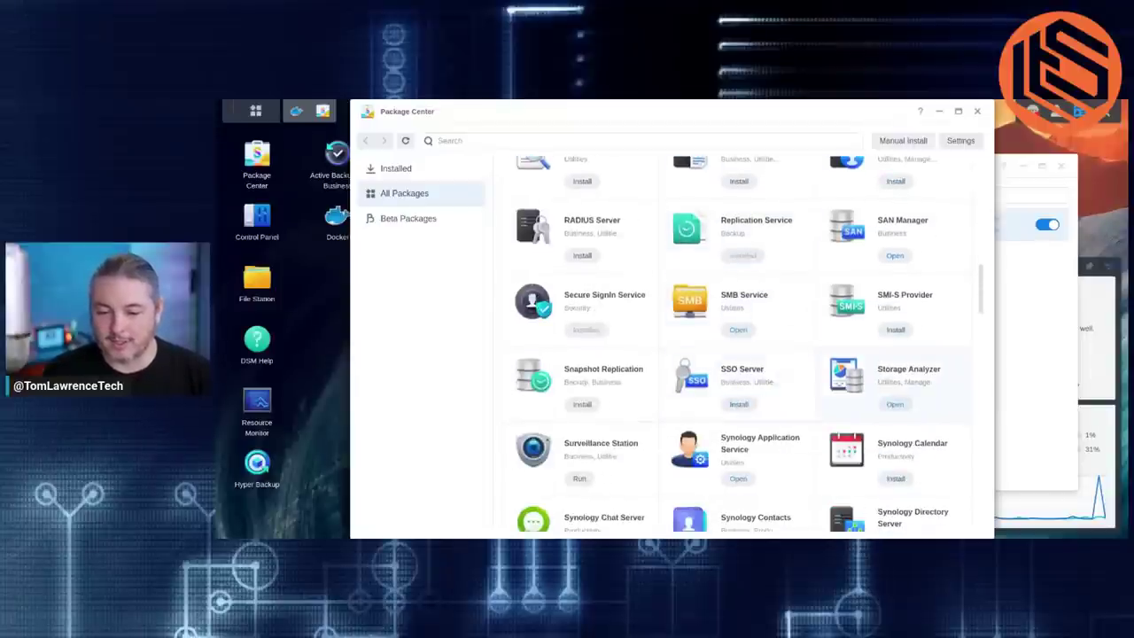
scroll(778, 283, down, 1)
scroll(778, 283, down, 1)
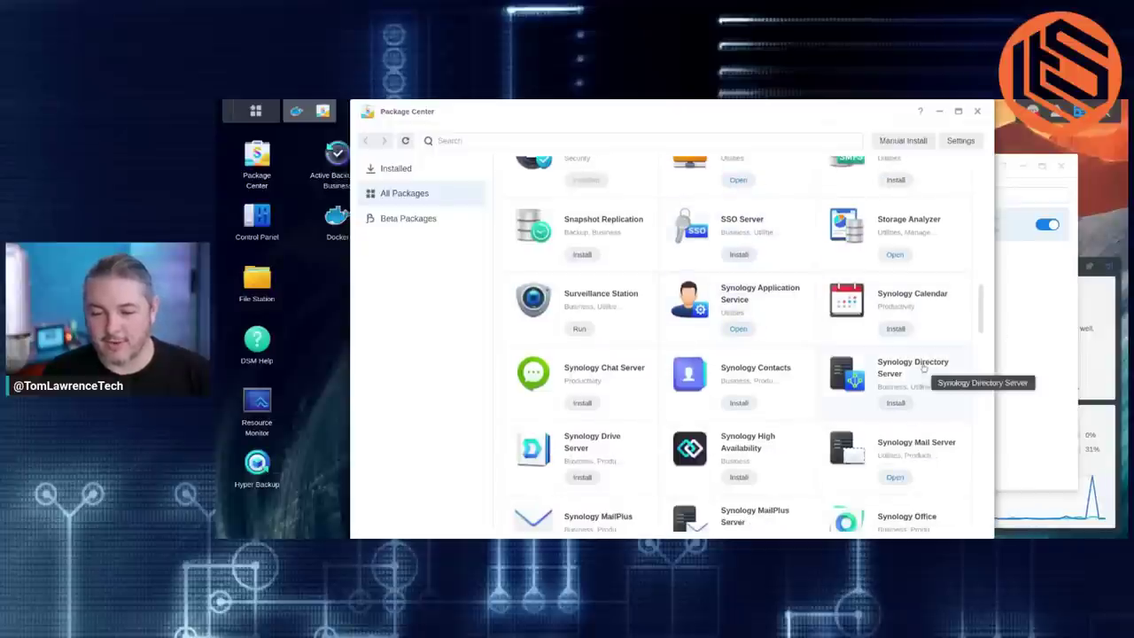
scroll(727, 306, down, 1)
scroll(726, 306, down, 2)
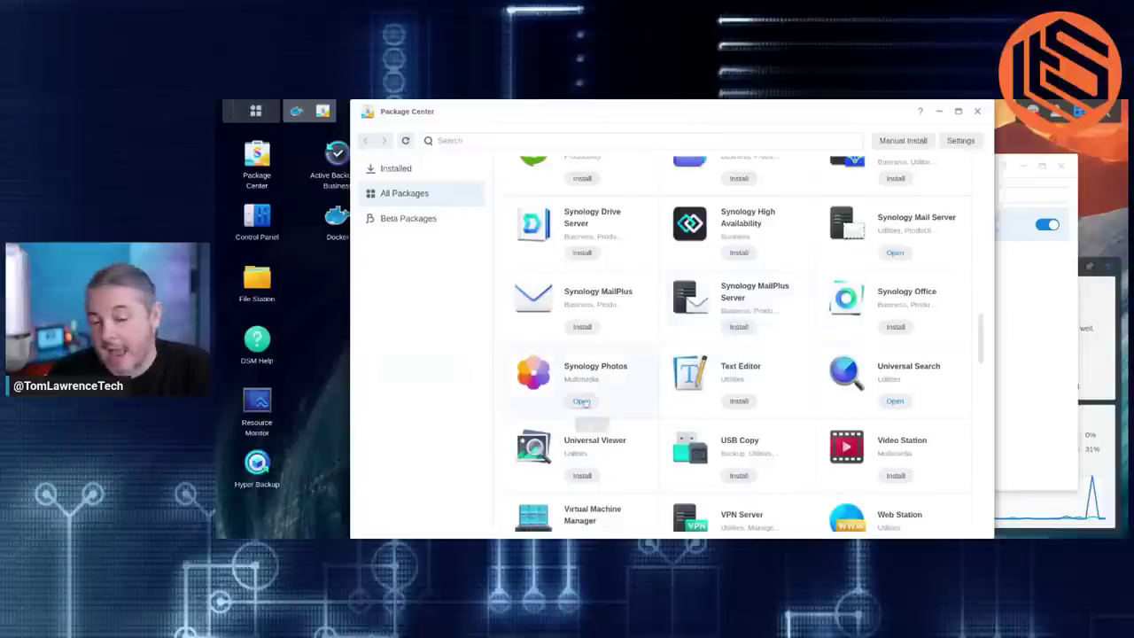
scroll(588, 366, down, 2)
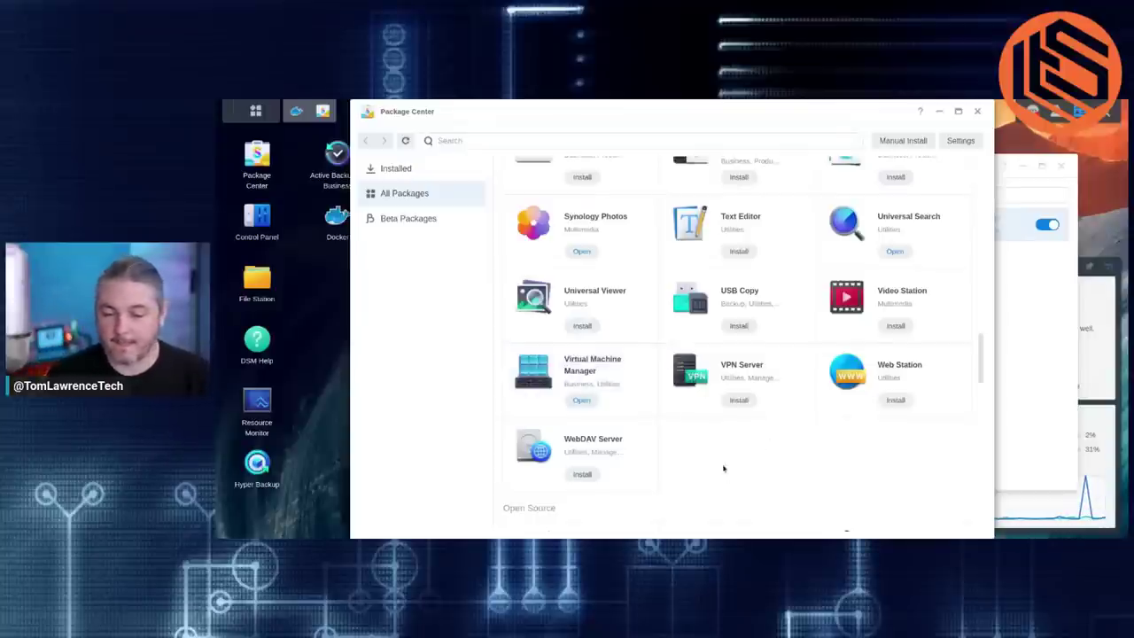
Open Virtual Machine Manager from its package entry, check the overview, and show its virtual machine list.
click(581, 400)
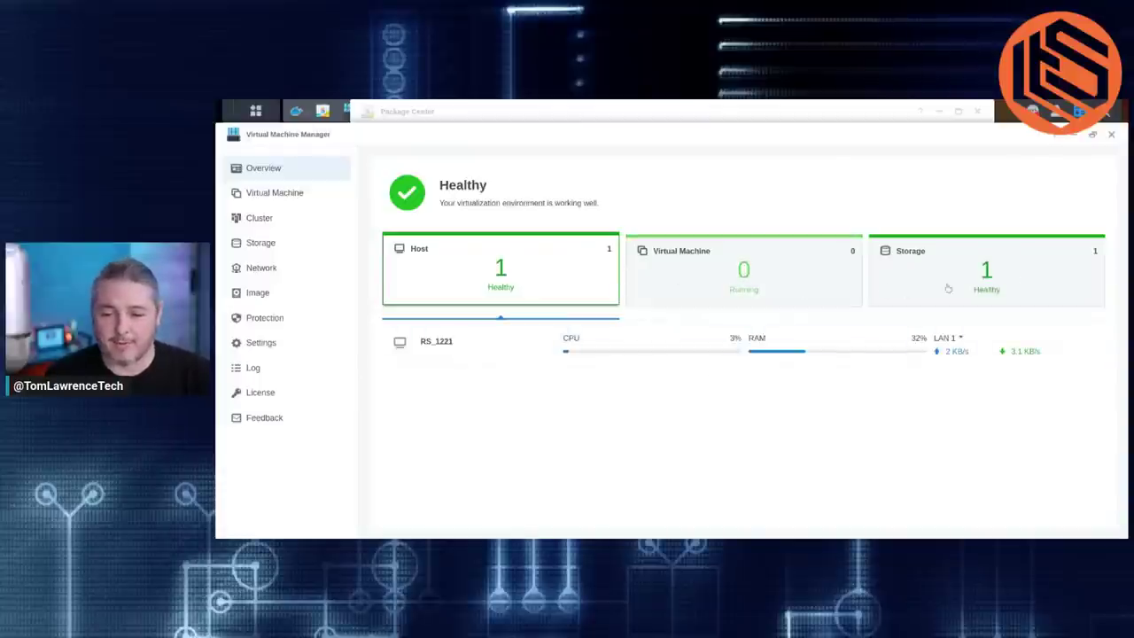
click(1026, 280)
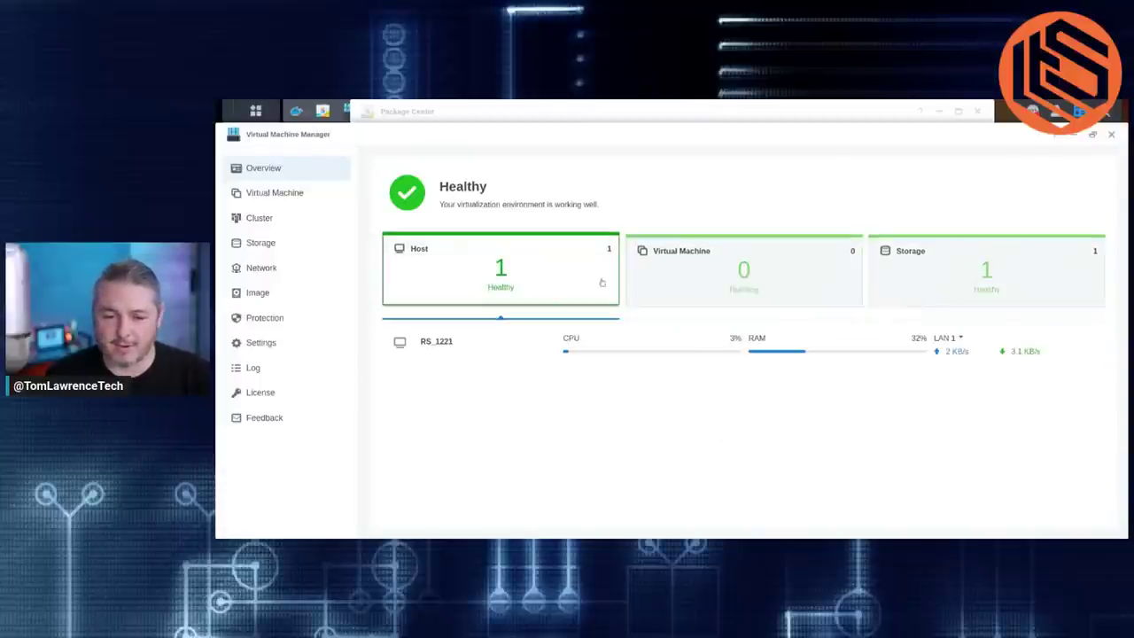
mouse_move(719, 272)
click(310, 201)
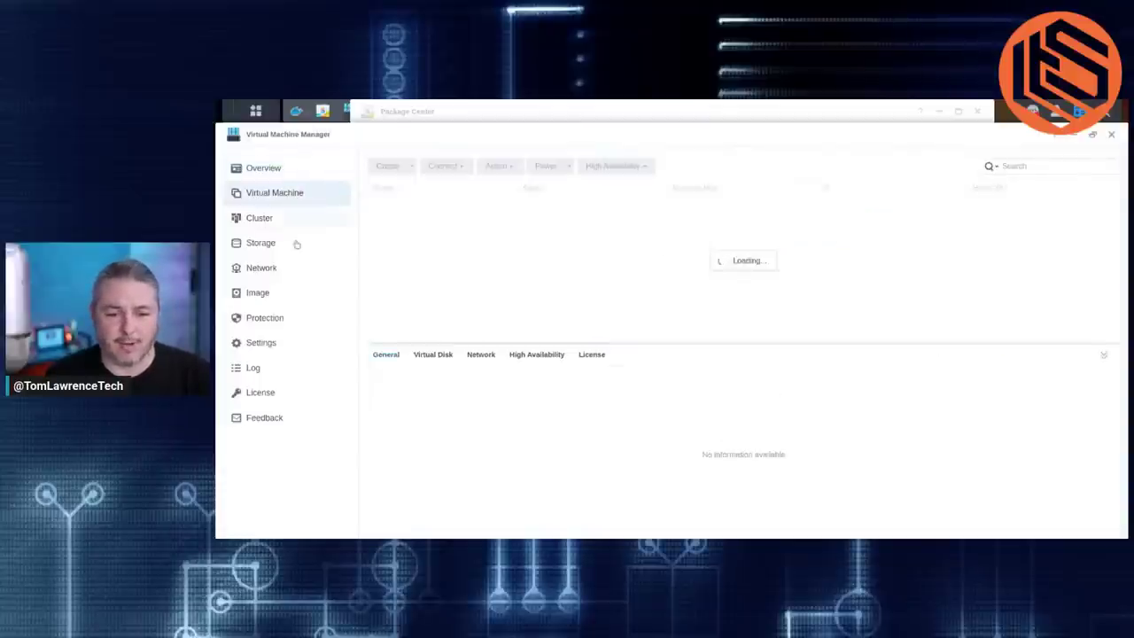